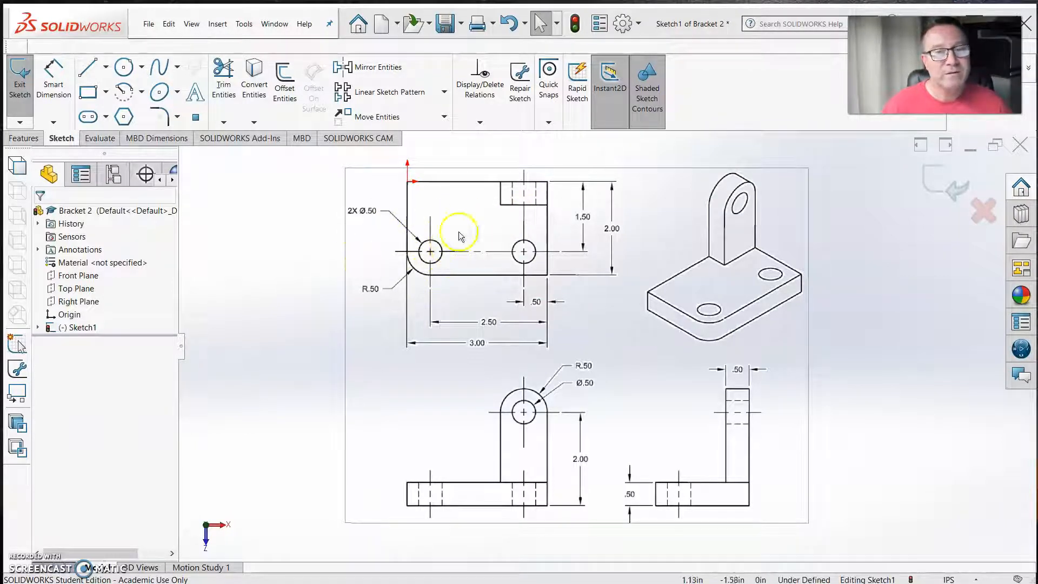
Sketch a corner rectangle about 3.00 by 2.00 in from the origin, tracing the base outline in the drawing's top view
left_click(90, 95)
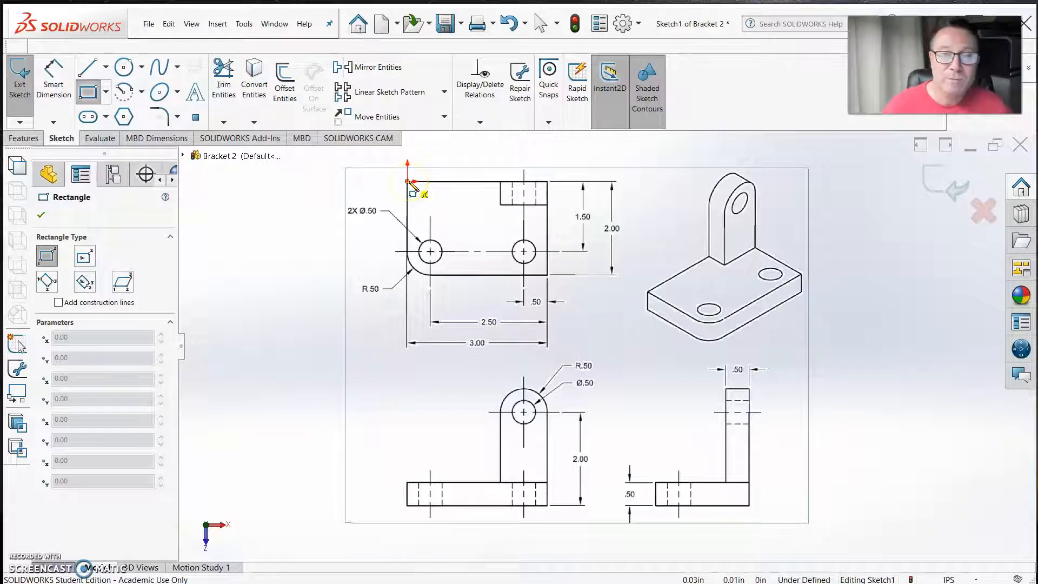
mouse_move(407, 182)
left_mouse_down()
mouse_move(442, 251)
mouse_move(554, 298)
mouse_move(586, 299)
mouse_move(589, 329)
mouse_move(593, 301)
mouse_move(634, 315)
mouse_move(621, 345)
mouse_move(619, 332)
mouse_move(629, 355)
mouse_move(584, 338)
mouse_move(609, 371)
mouse_move(621, 364)
mouse_move(625, 373)
left_mouse_up()
scroll(534, 283, "up", 2)
scroll(553, 298, "down", 5)
scroll(586, 299, "down", 6)
scroll(593, 302, "down", 8)
scroll(621, 346, "down", 3)
scroll(634, 311, "up", 5)
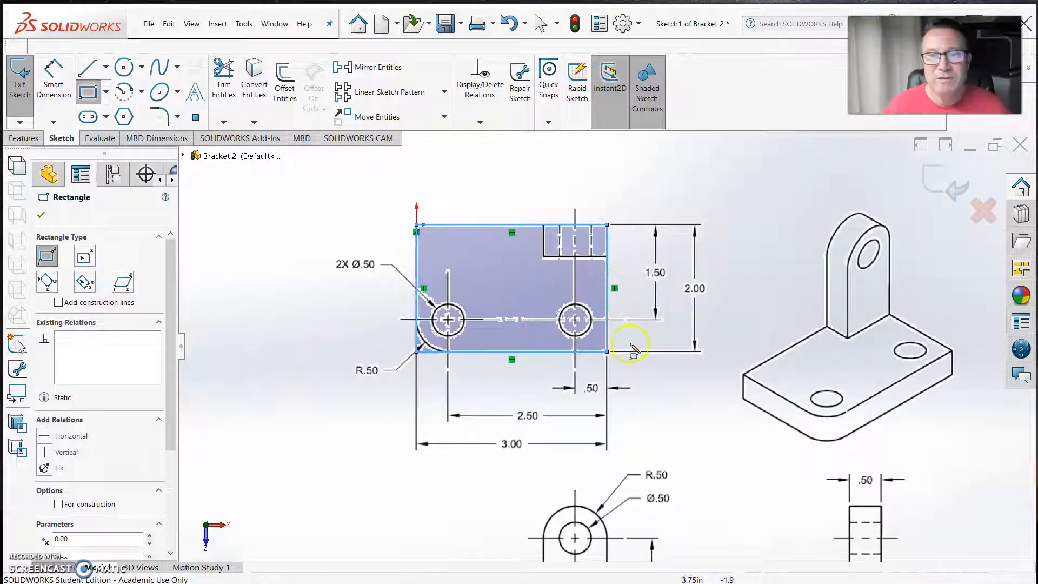
scroll(527, 346, "down", 1)
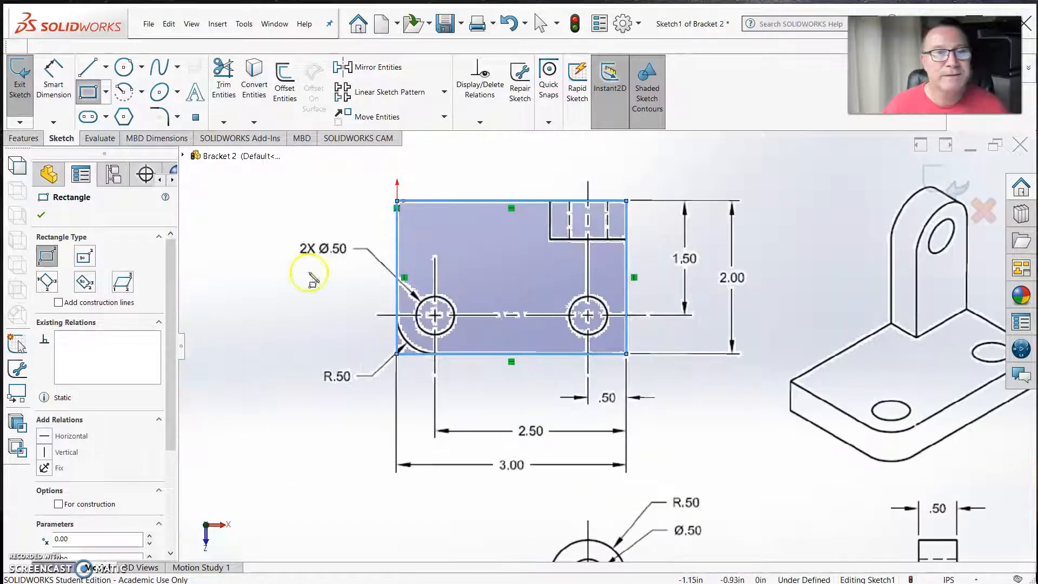
Dimension the rectangle's width between its two vertical edges as 3 in, placing the dimension below the outline
left_click(53, 81)
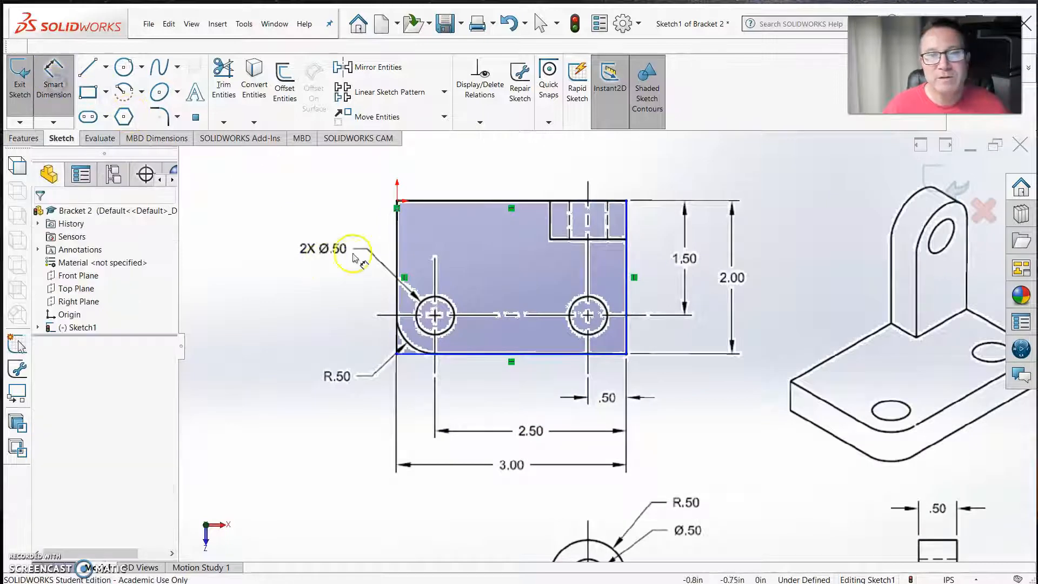
left_click(398, 234)
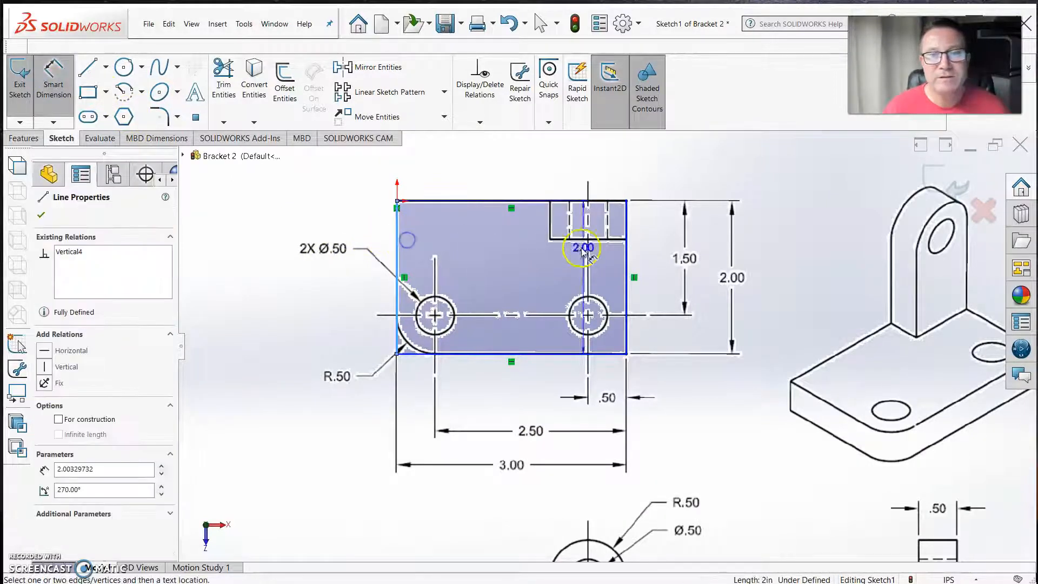
left_click(626, 250)
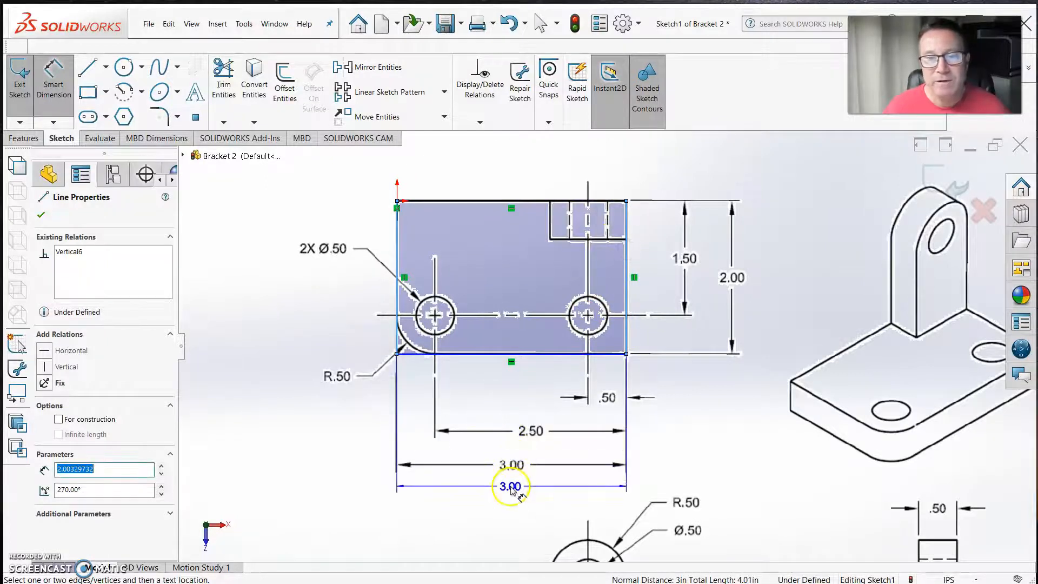
left_click(511, 488)
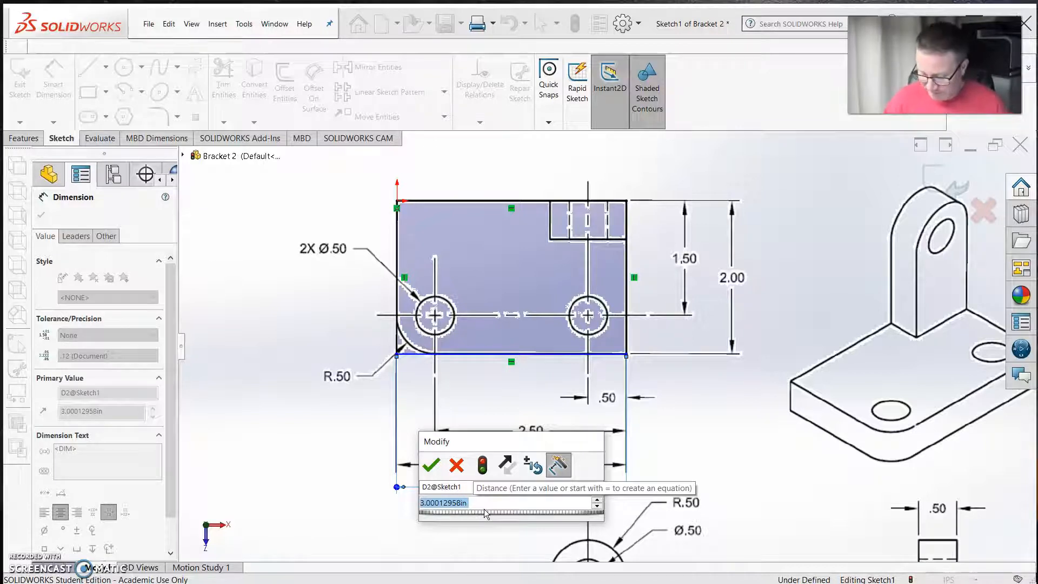
type("3")
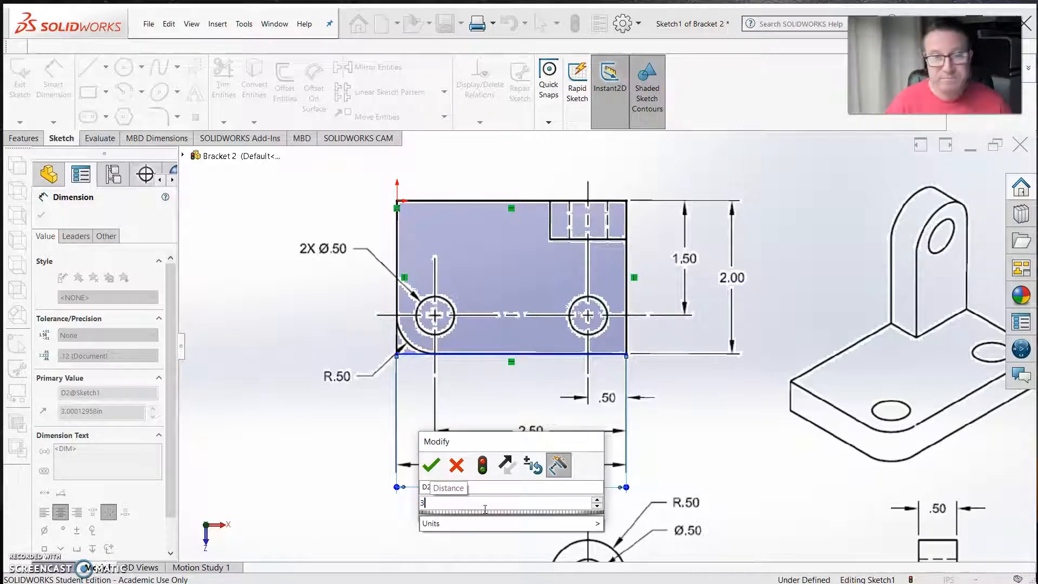
key("Return")
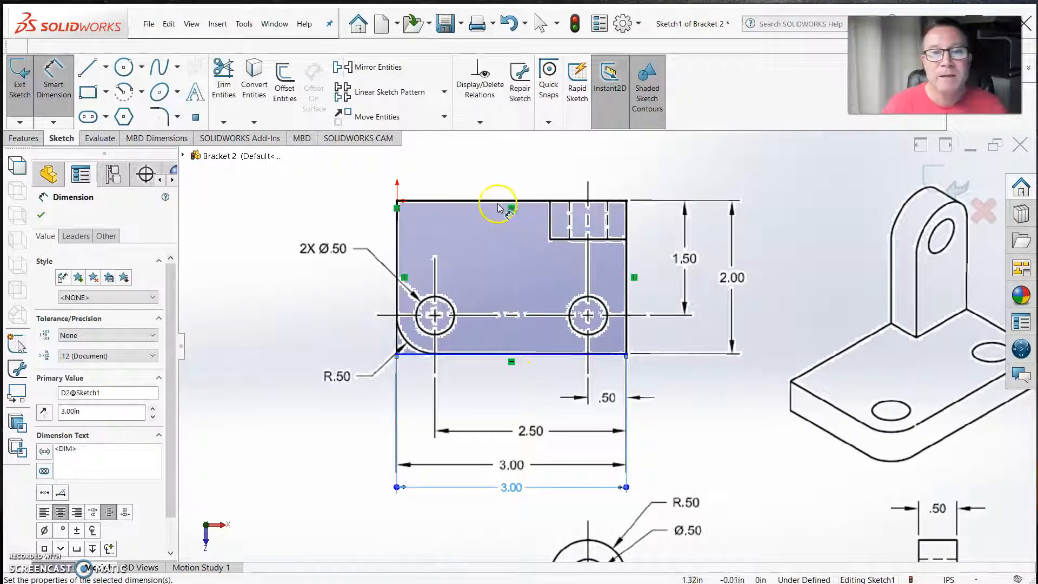
Dimension the rectangle's height between its two horizontal edges as 2 in, placing the dimension to the right of the outline
left_click(516, 200)
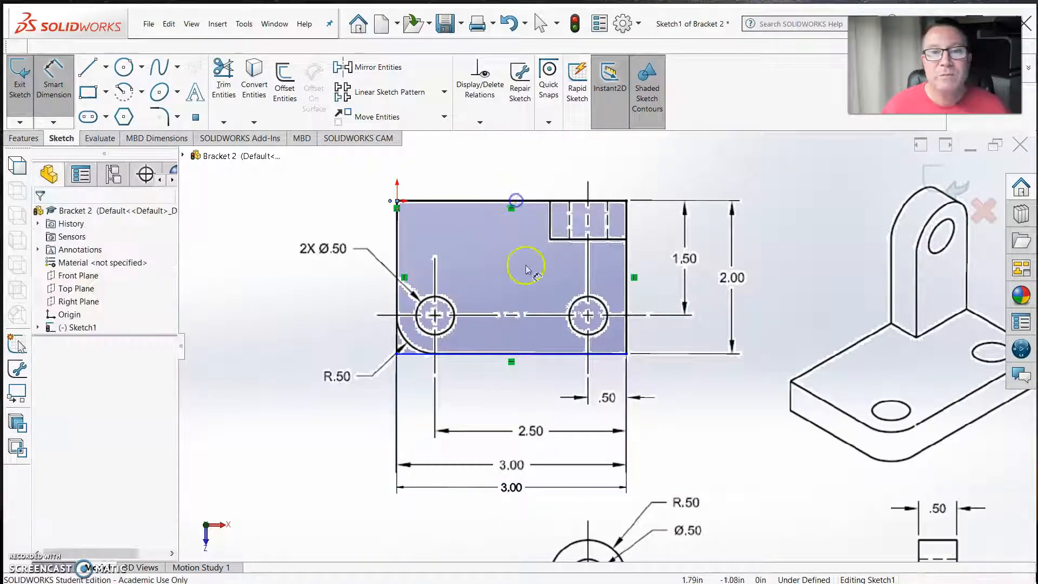
left_click(541, 354)
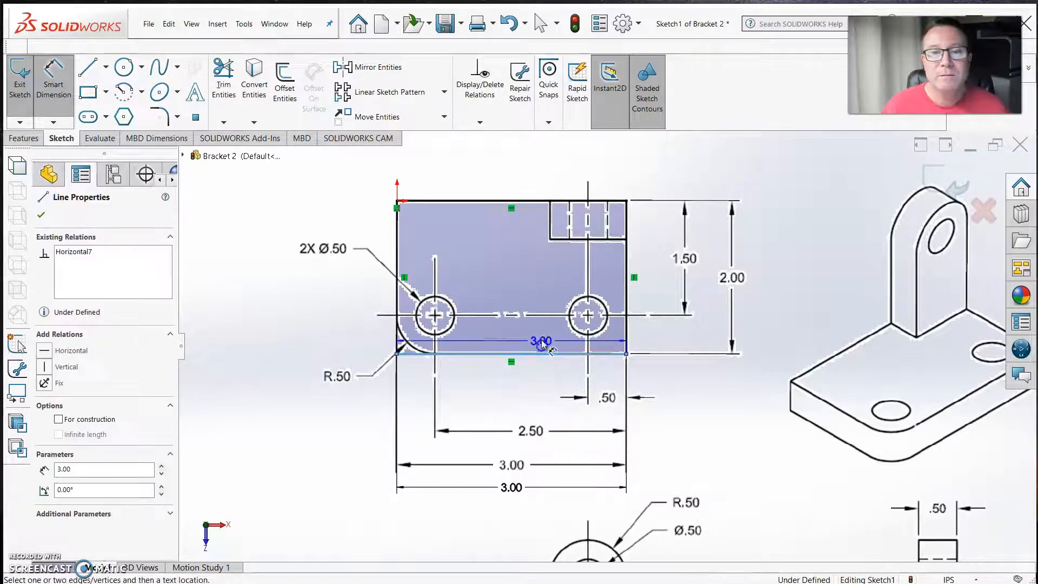
left_click(541, 201)
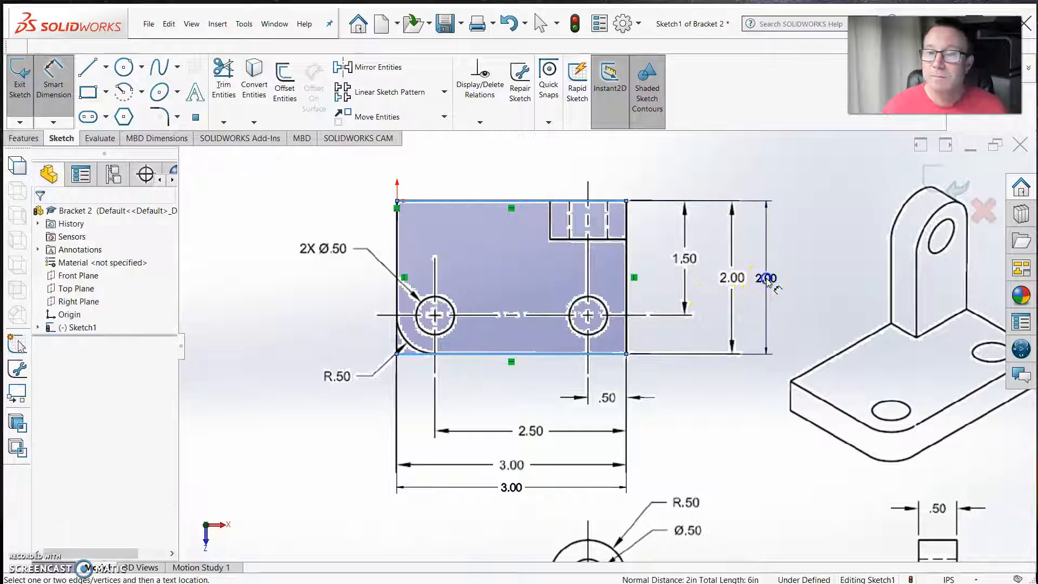
left_click(767, 280)
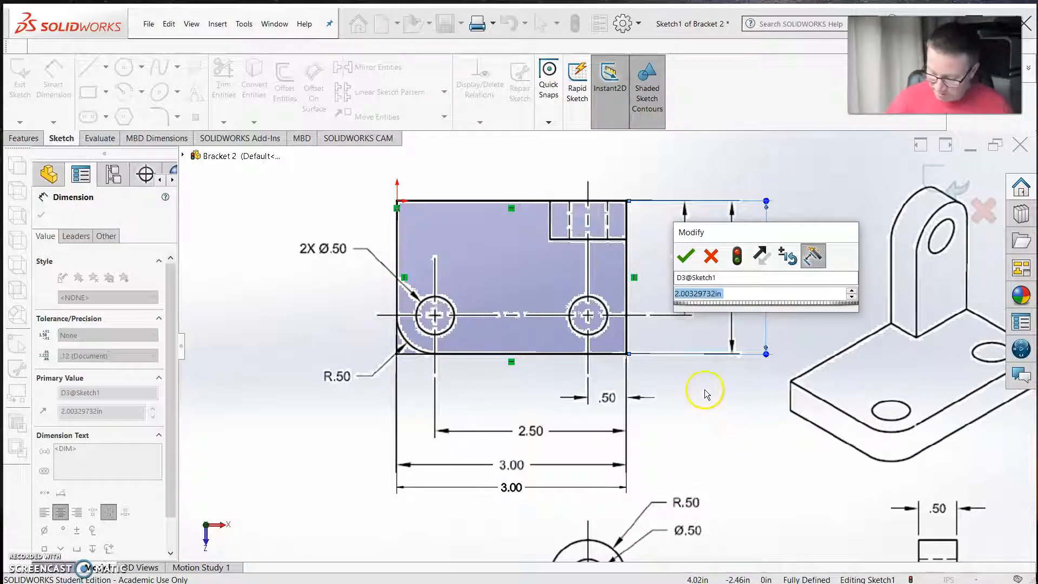
type("2")
key("Return")
left_click(679, 383)
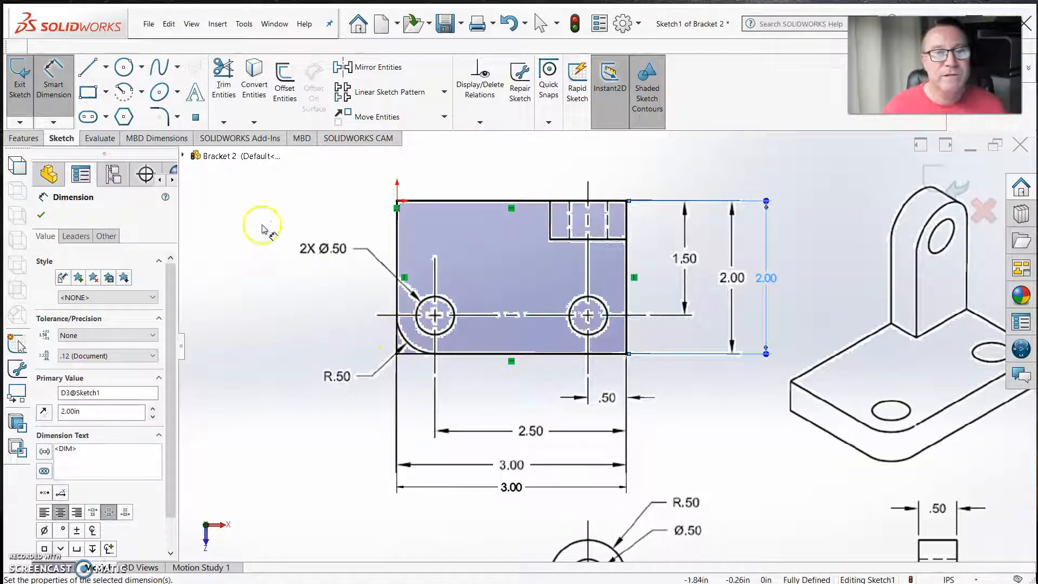
Round the rectangle's lower-left corner with a 0.50 in sketch fillet
left_click(167, 123)
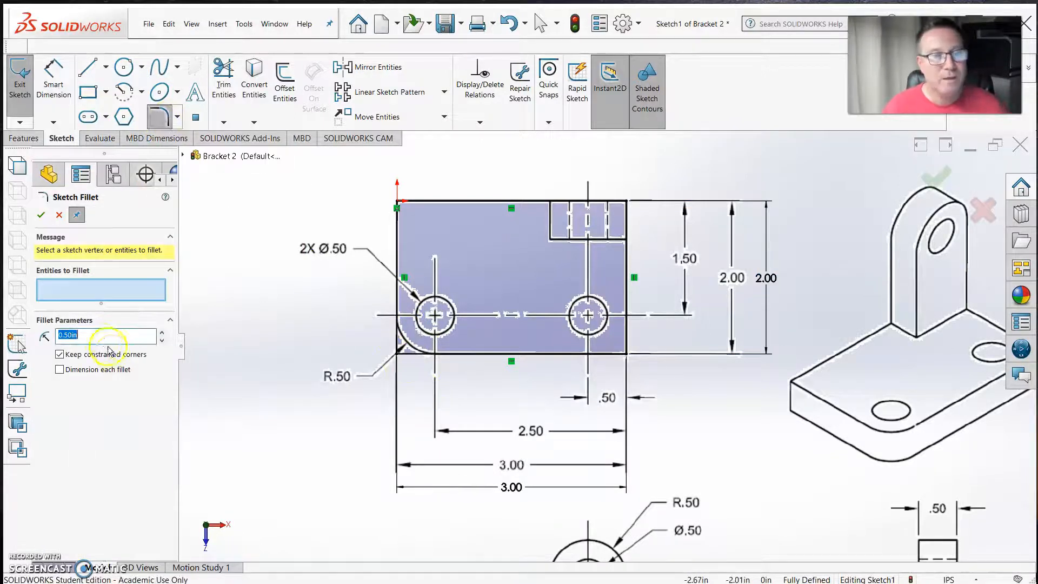
left_click(410, 356)
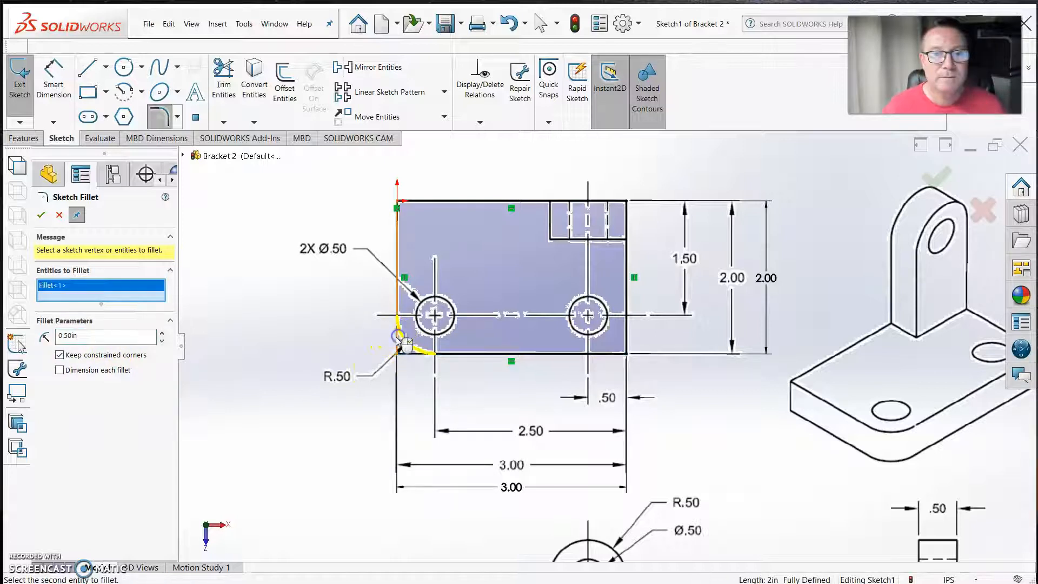
right_click(393, 345)
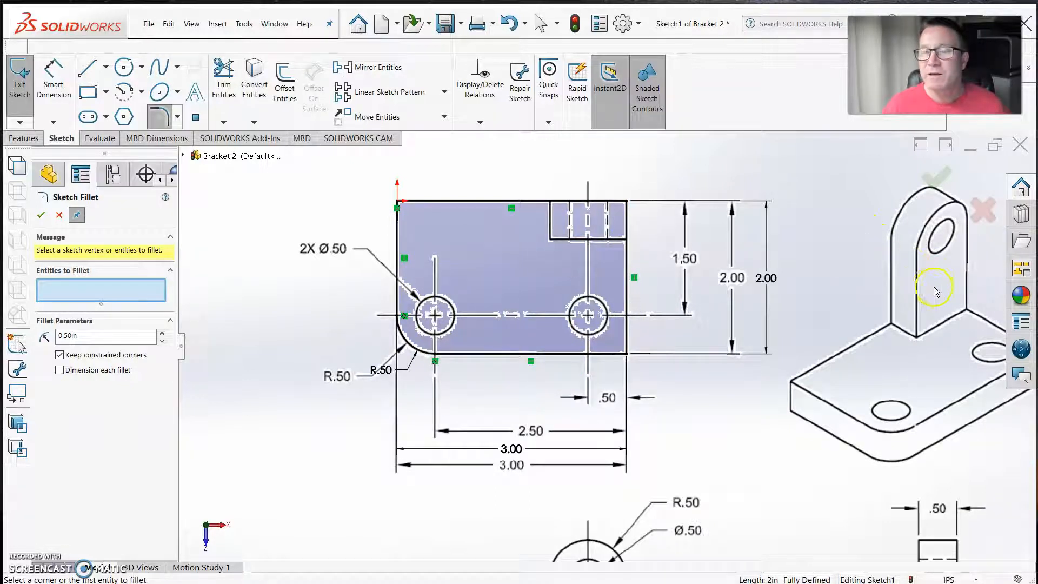
Sketch two circles about 0.51 in in diameter over the base's two holes, centring the left one on the fillet's centre
scroll(861, 338, "up", 3)
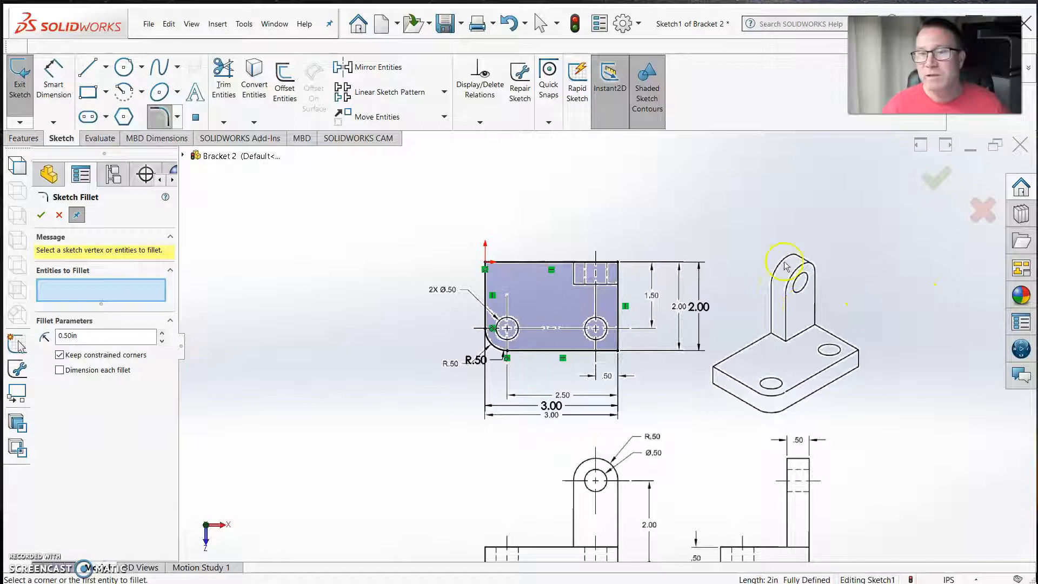
scroll(610, 512, "down", 2)
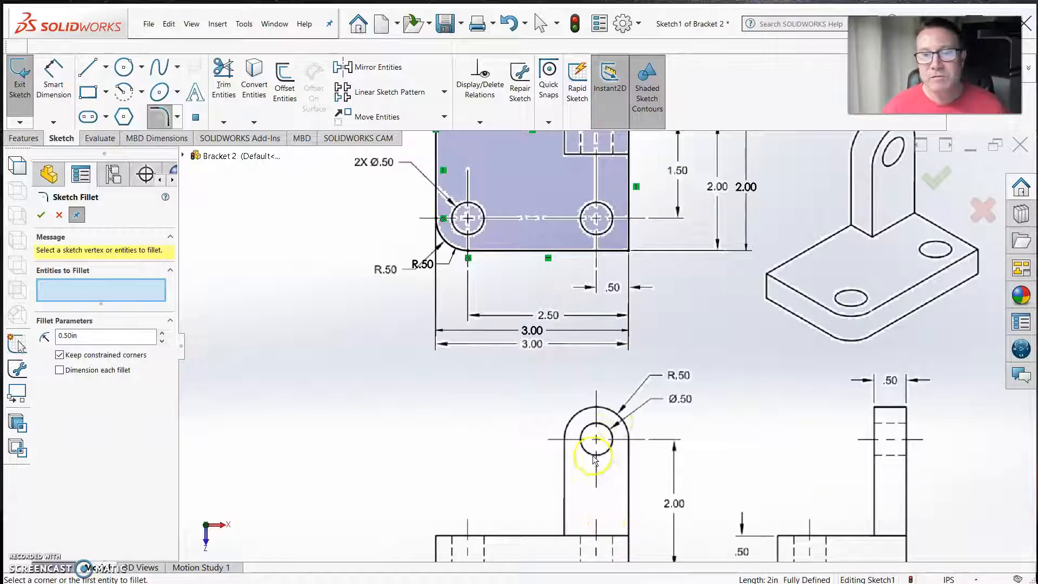
scroll(608, 335, "up", 2)
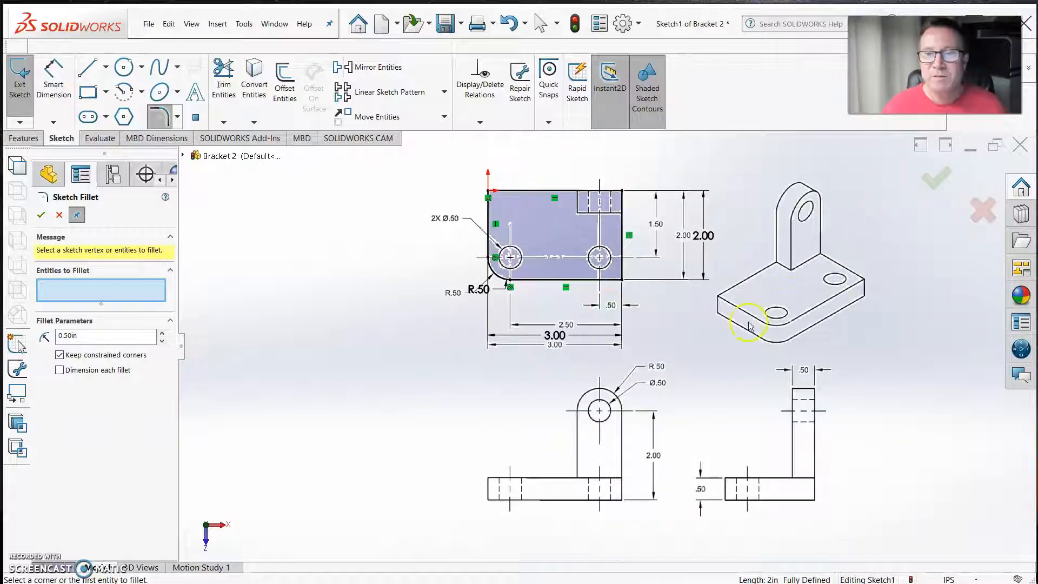
scroll(573, 270, "down", 2)
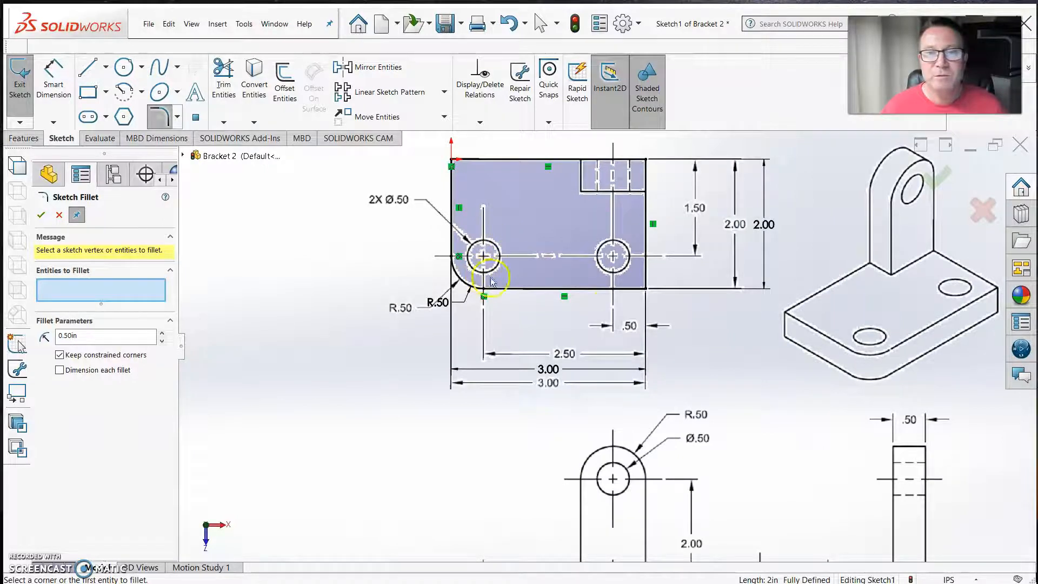
left_click(124, 69)
scroll(524, 300, "down", 5)
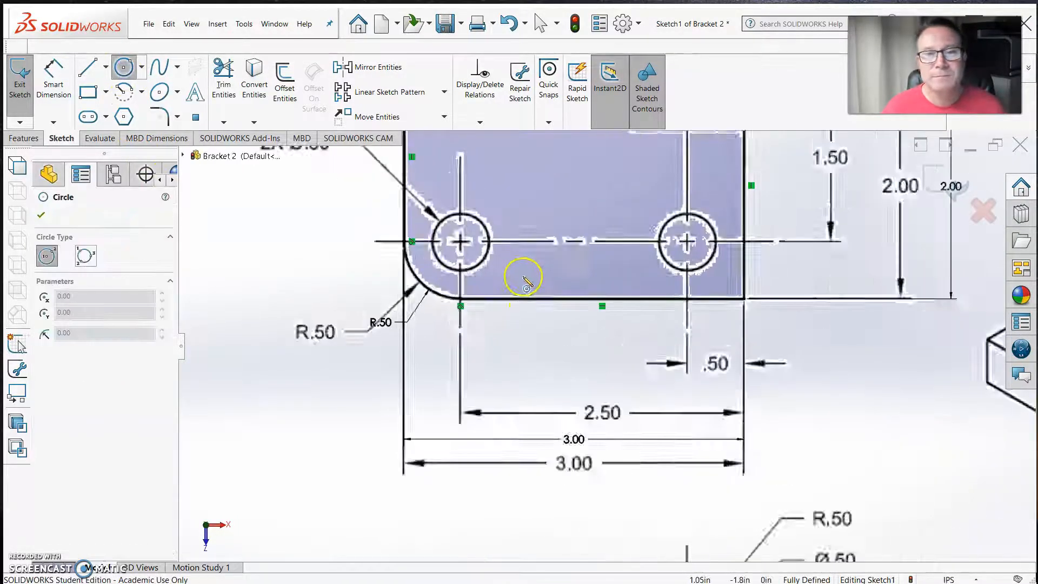
scroll(520, 320, "up", 2)
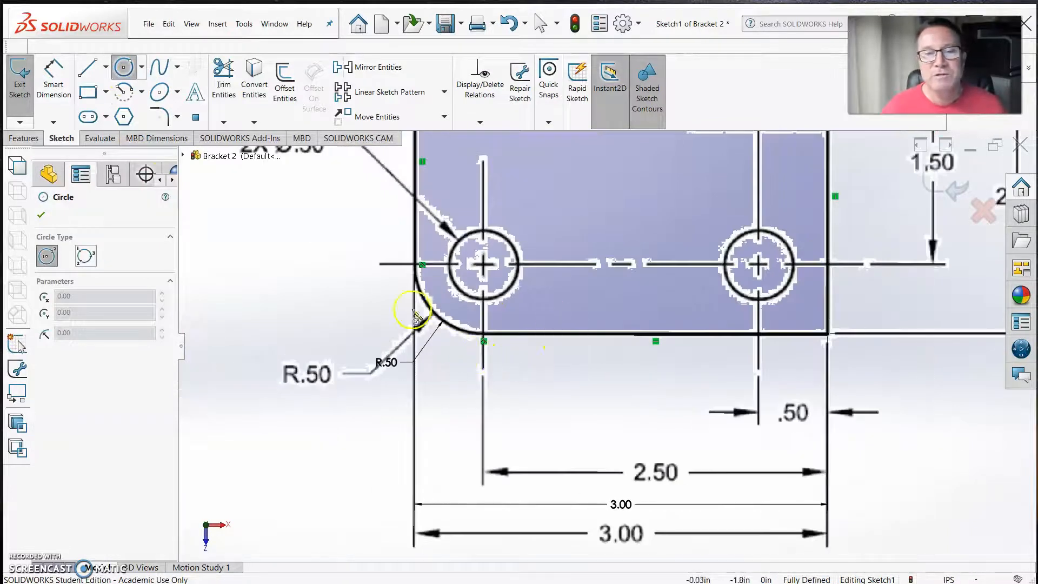
left_click(483, 264)
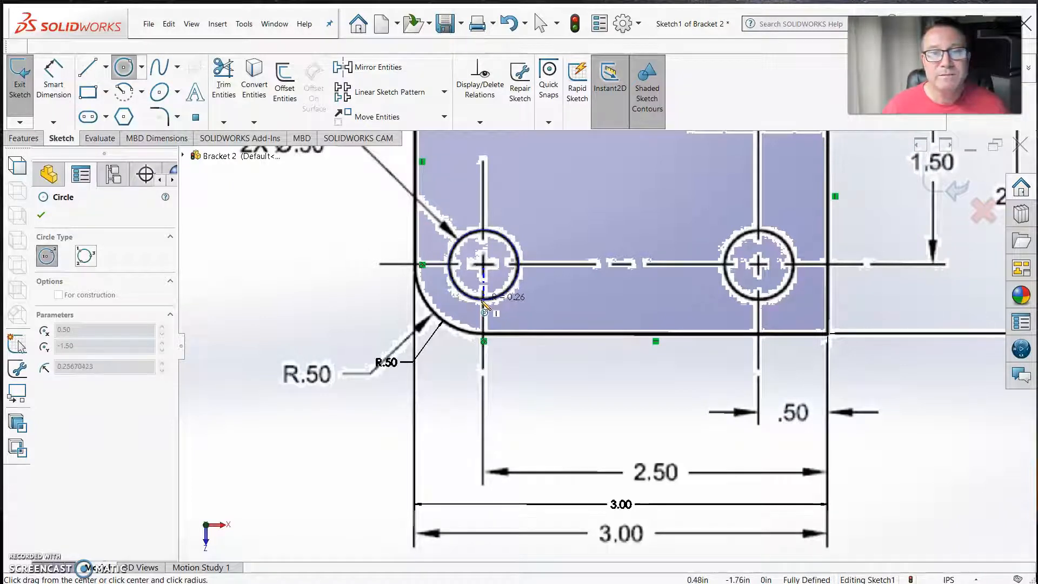
left_click(485, 306)
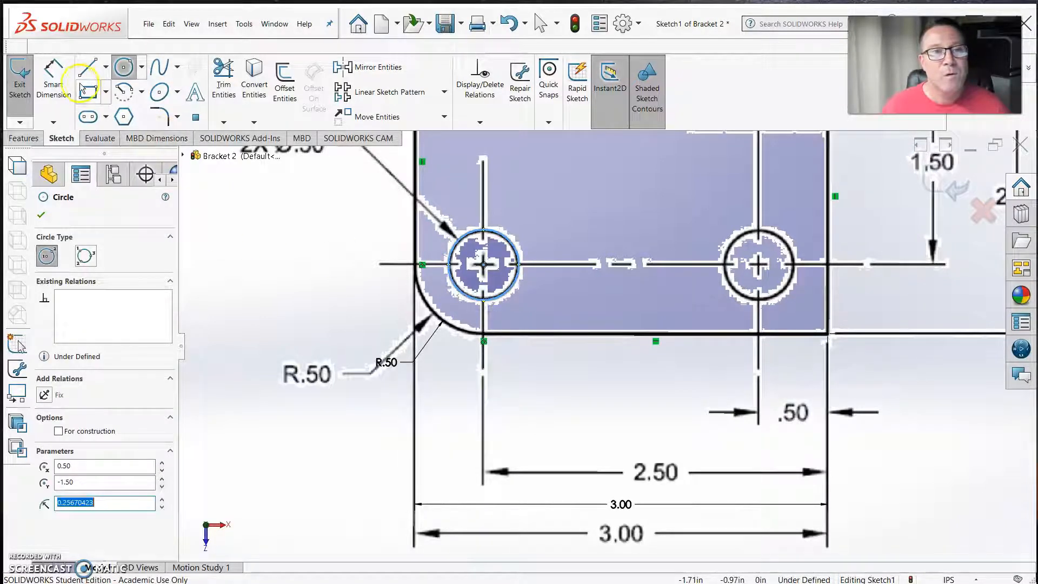
left_click(760, 266)
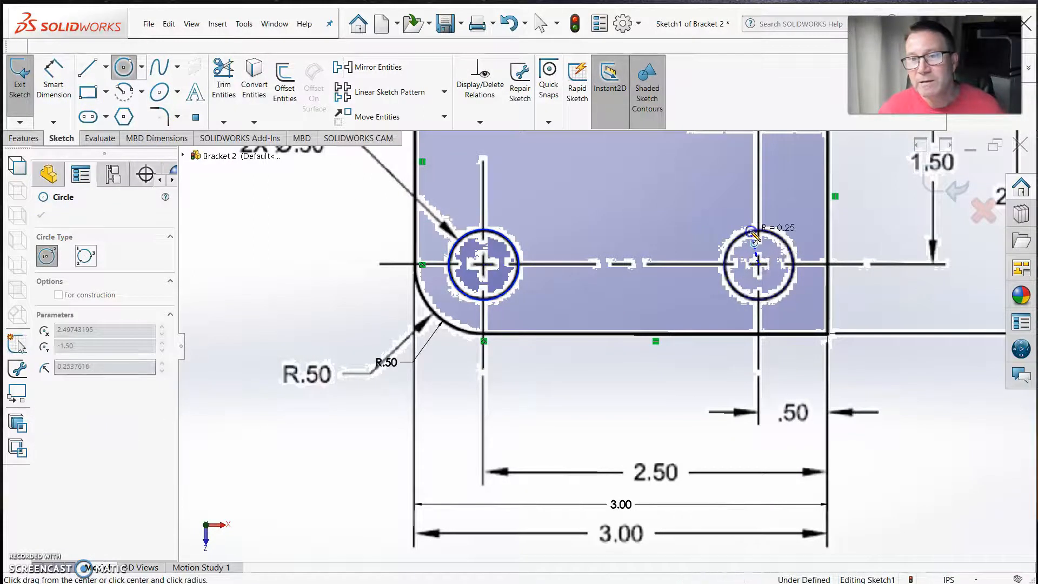
left_click(756, 236)
Dimension the left hole circle's diameter as 0.5 in, placing the dimension to its upper left
left_click(54, 81)
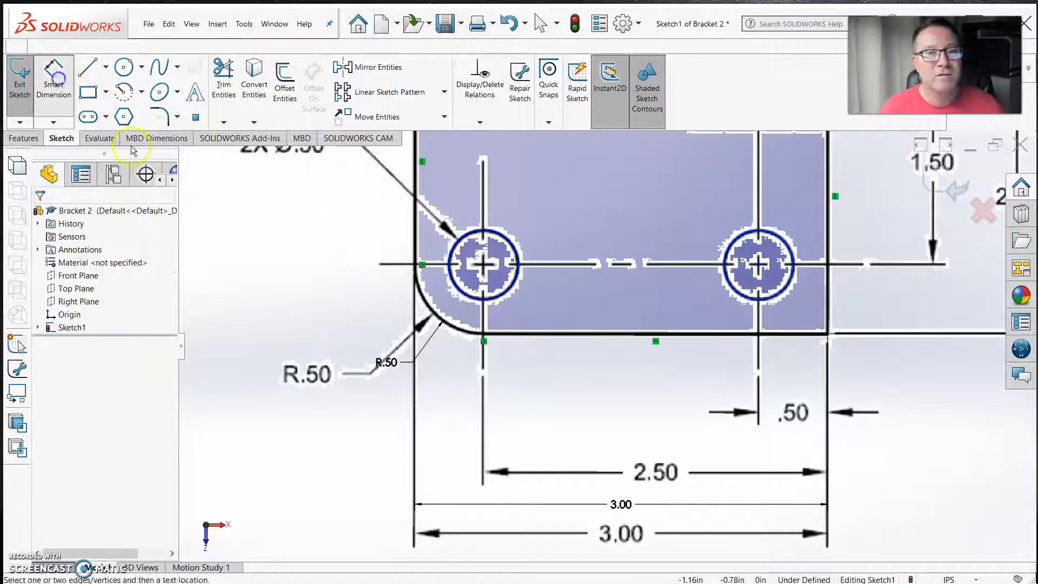
left_click(452, 254)
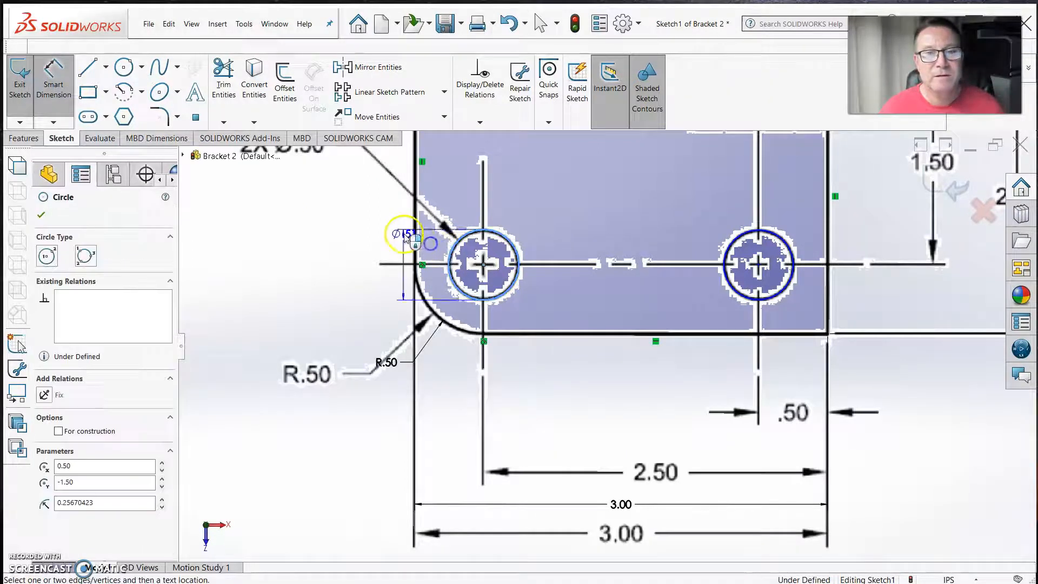
left_click(354, 211)
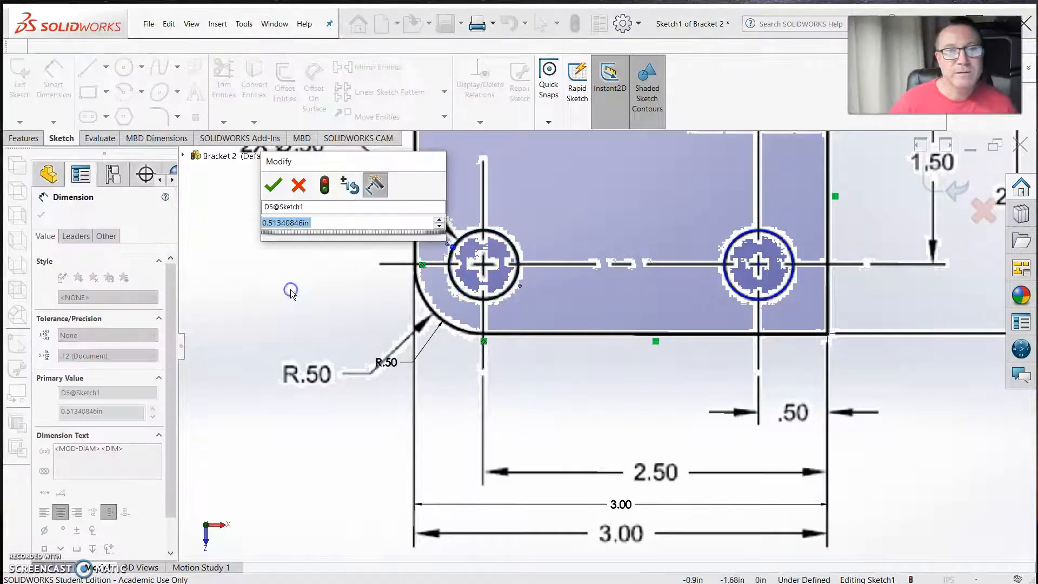
type(".5")
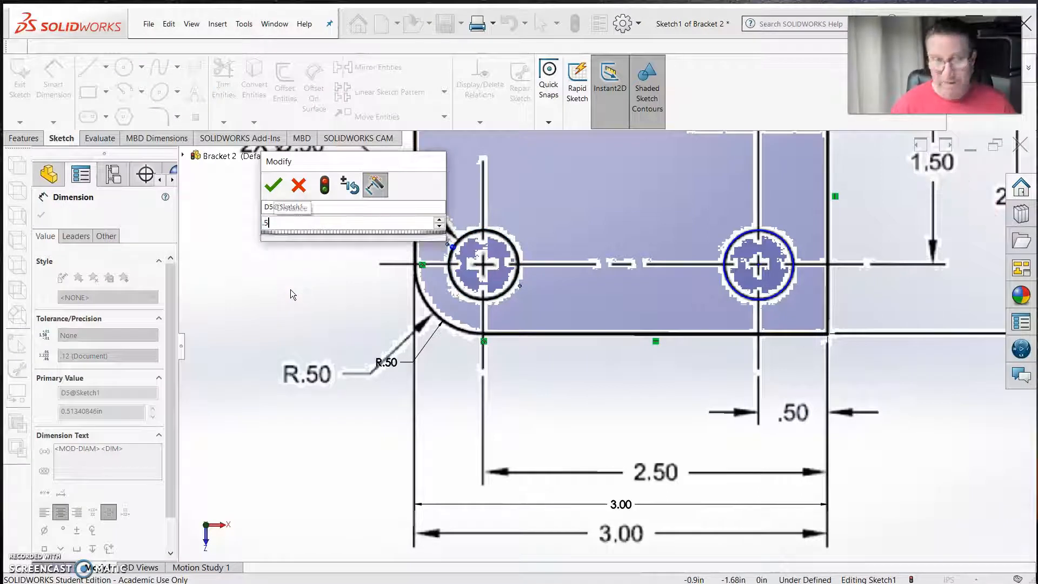
key("Return")
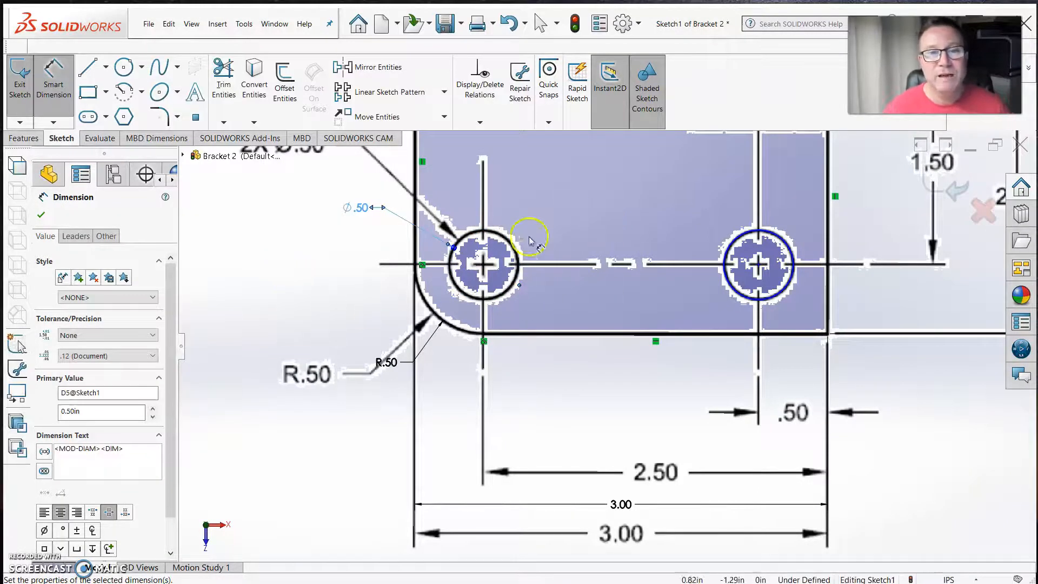
Dimension the right hole circle's diameter, placing it to the lower right and linking it by equation to the left hole's diameter dimension
scroll(514, 314, "up", 3)
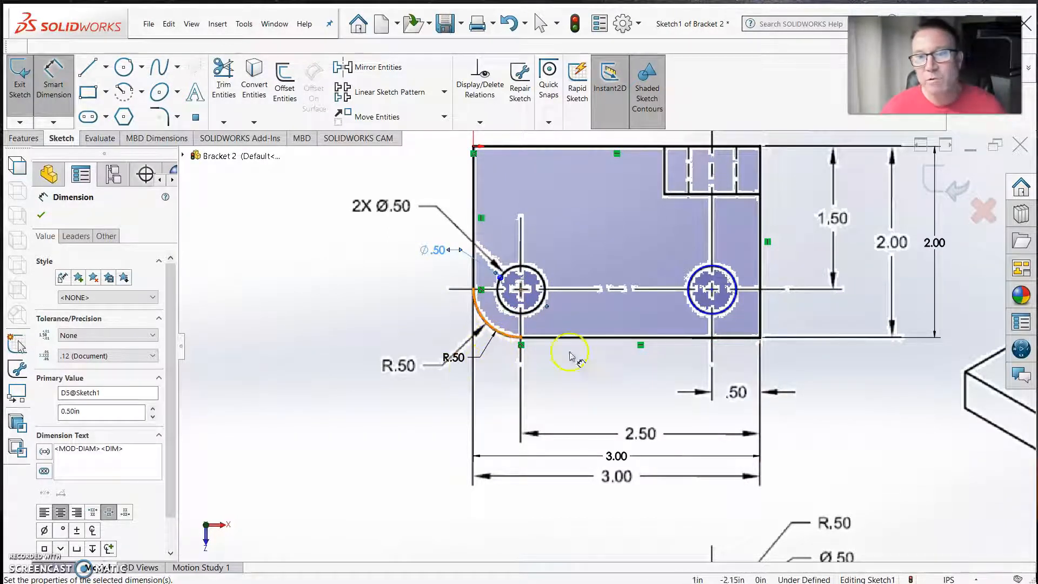
left_click(731, 309)
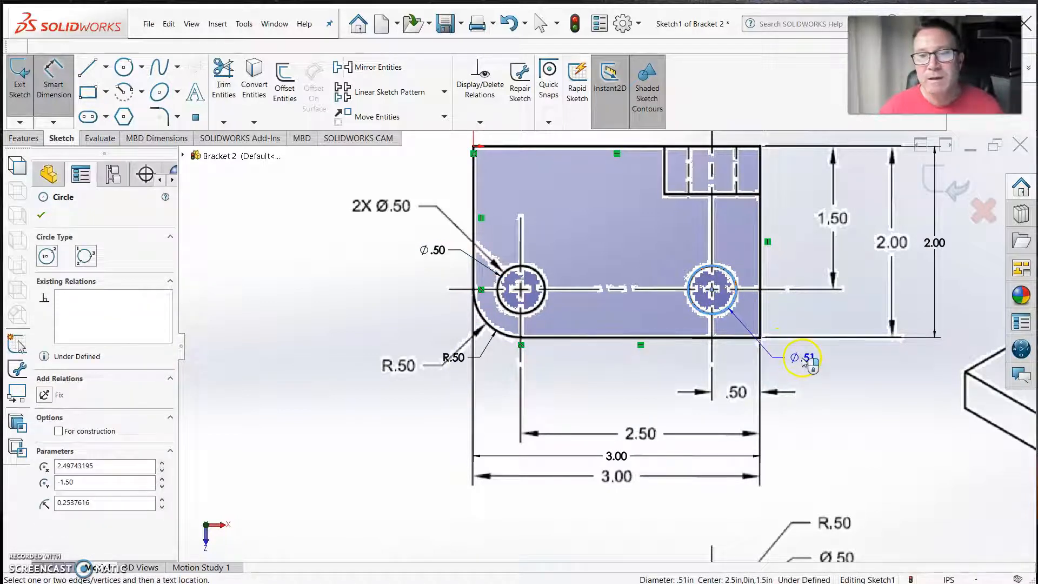
left_click(794, 359)
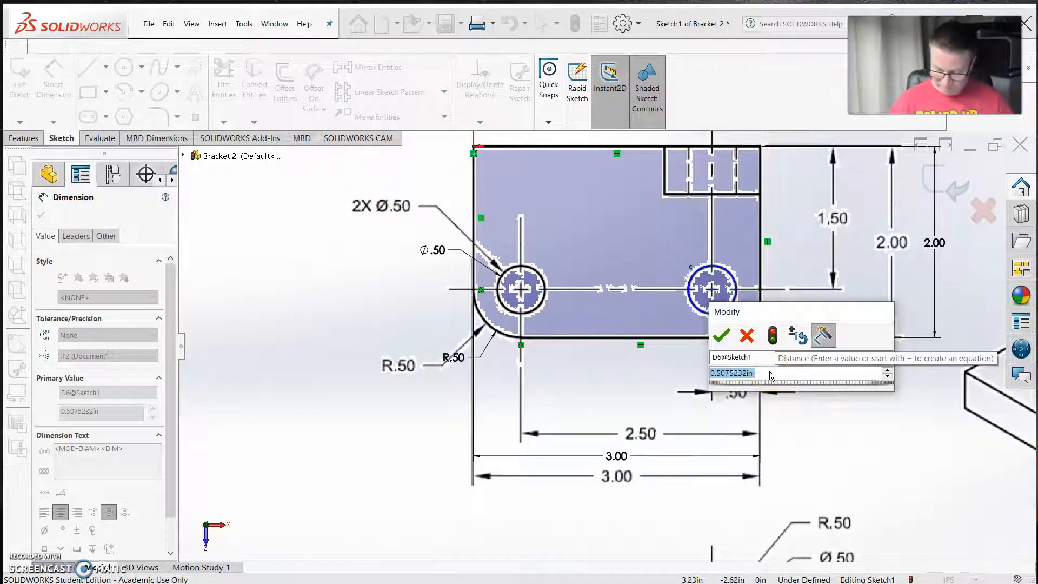
type("=")
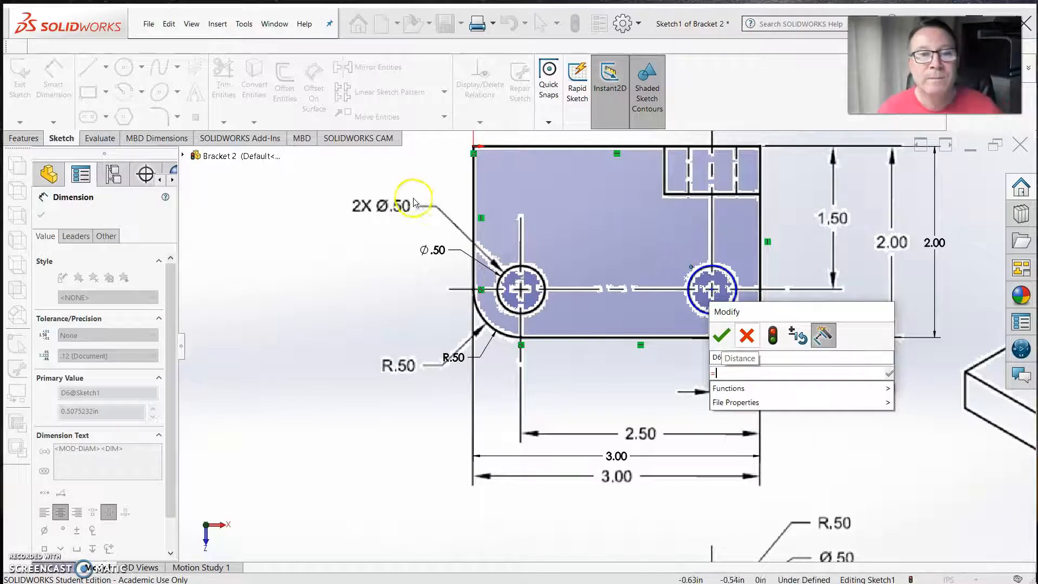
left_click(440, 250)
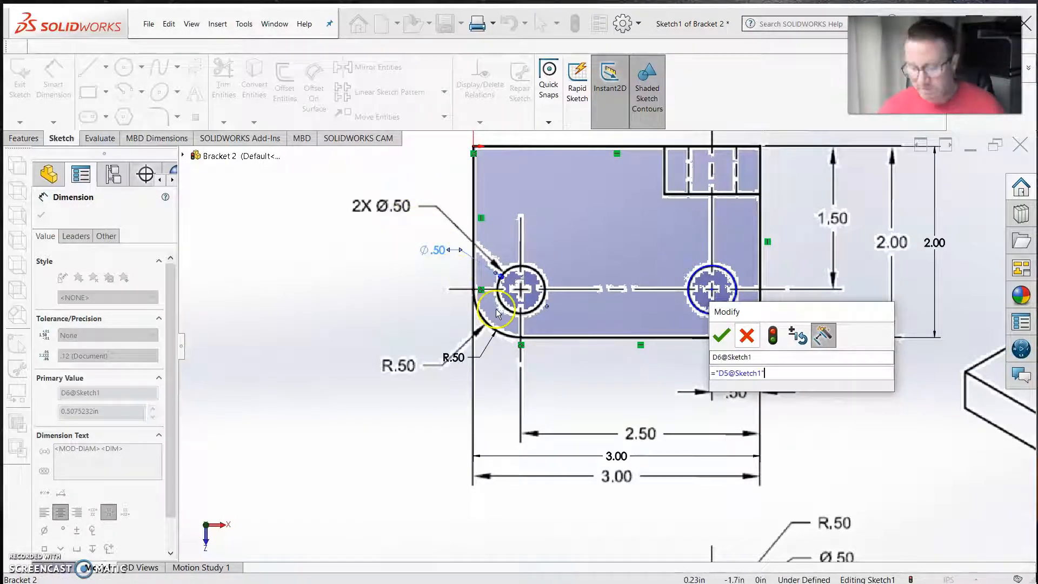
left_click(722, 336)
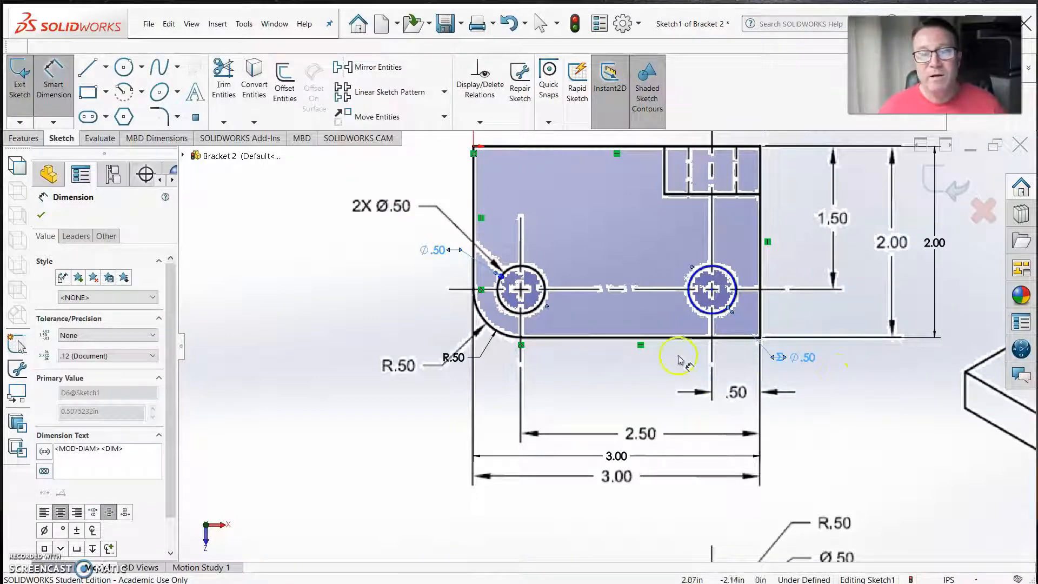
Dimension the horizontal distance from the right hole to the base's right edge as 0.5 in, placing the dimension below the outline
left_click(718, 312)
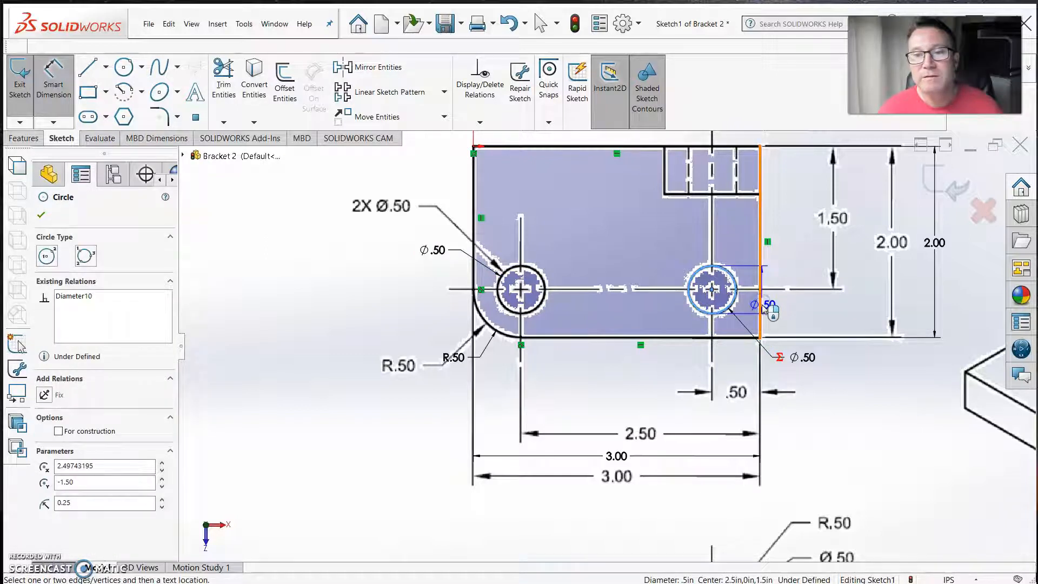
left_click(761, 307)
left_click(736, 372)
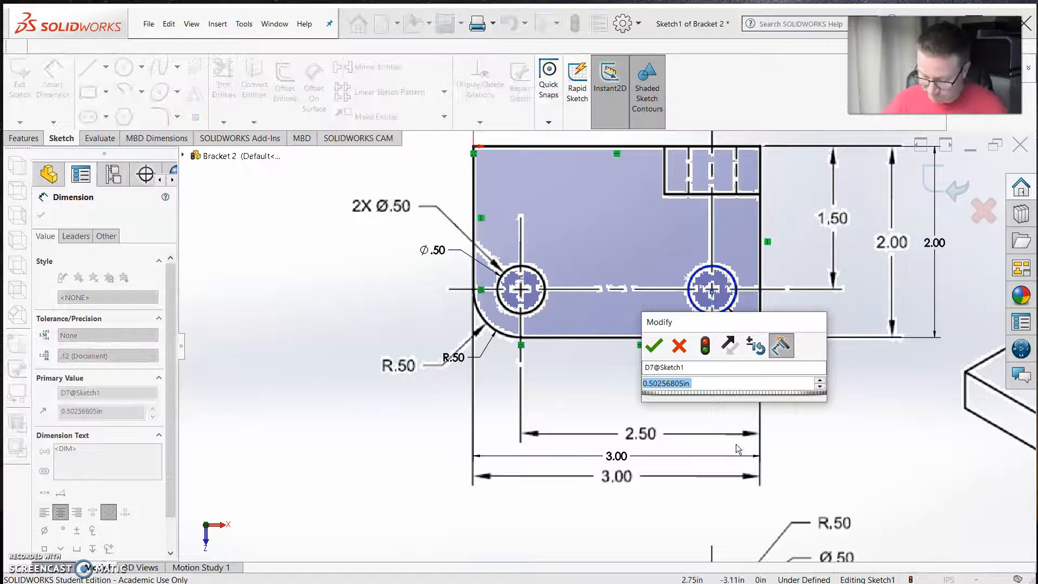
type(".5")
key("Return")
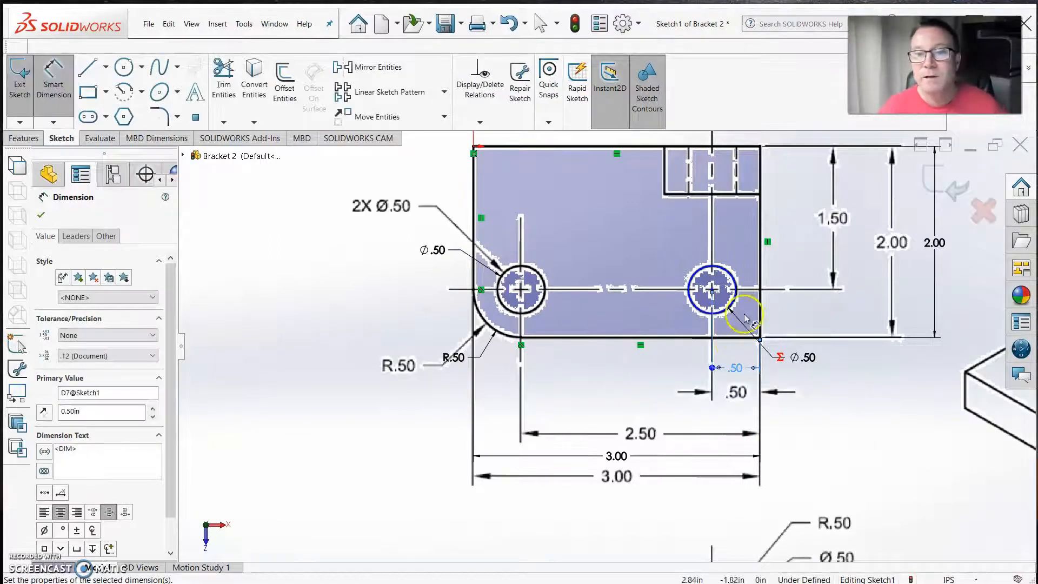
Dimension the vertical distance from the right hole to the base's top edge as 1.50 in, placing the dimension right of the outline
left_click(729, 307)
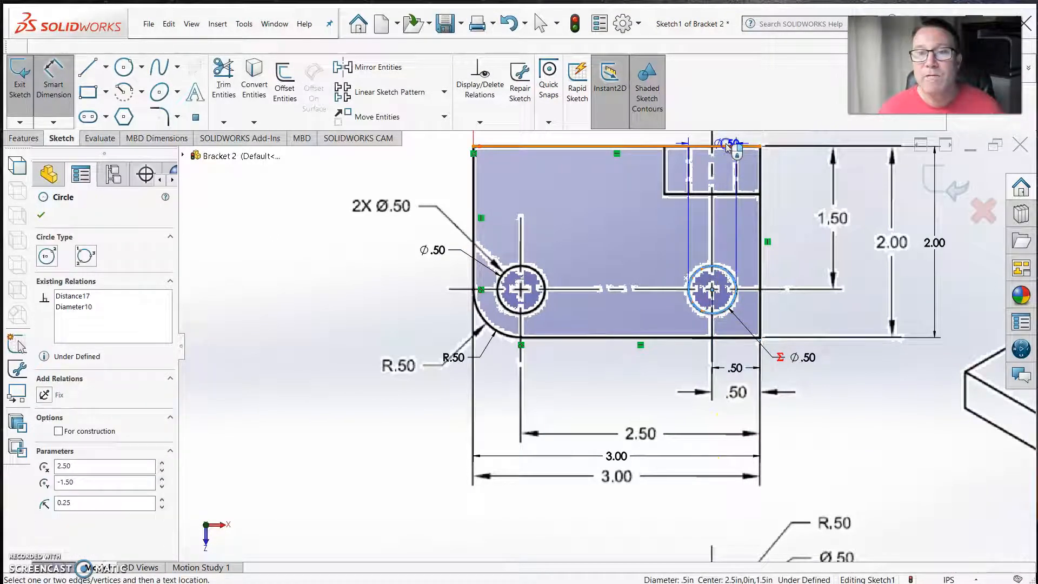
left_click(727, 147)
left_click(798, 313)
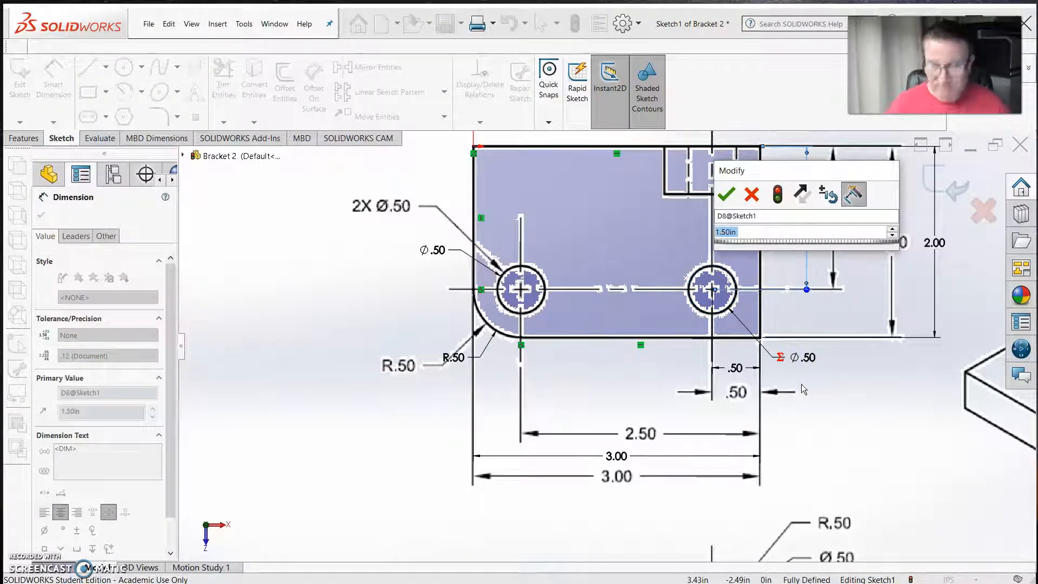
left_click(726, 194)
left_click(545, 171)
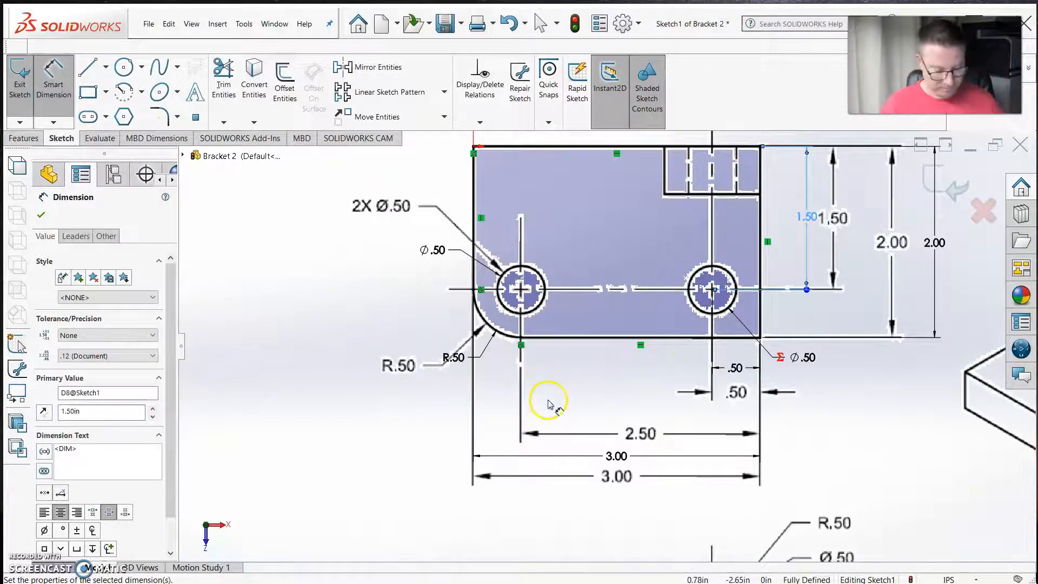
Exit the finished base sketch and show Sketch1 together with its drawing picture
middle_click_drag(616, 354, 665, 231)
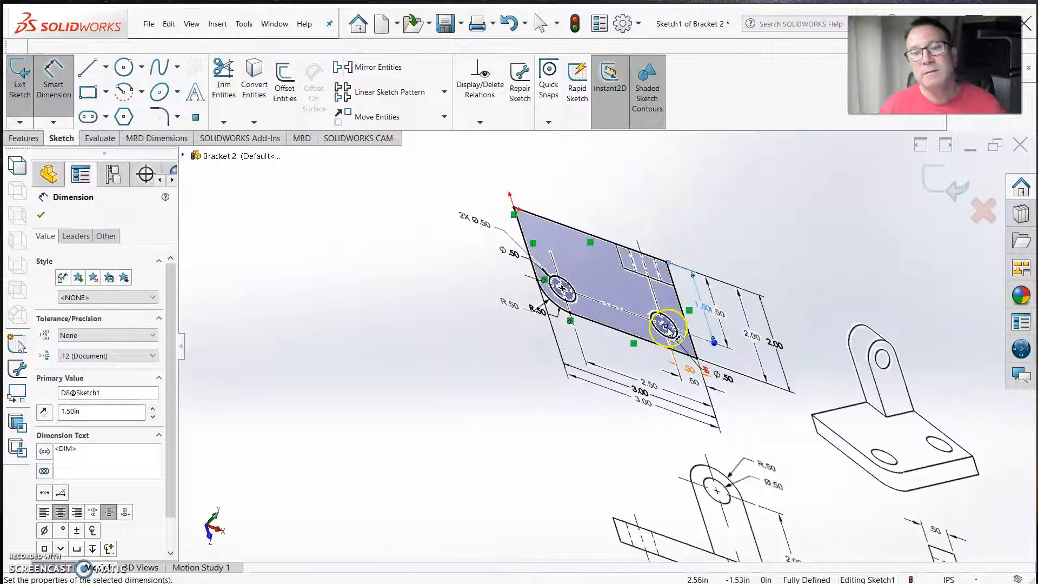
scroll(605, 354, "up", 3)
scroll(627, 368, "down", 2)
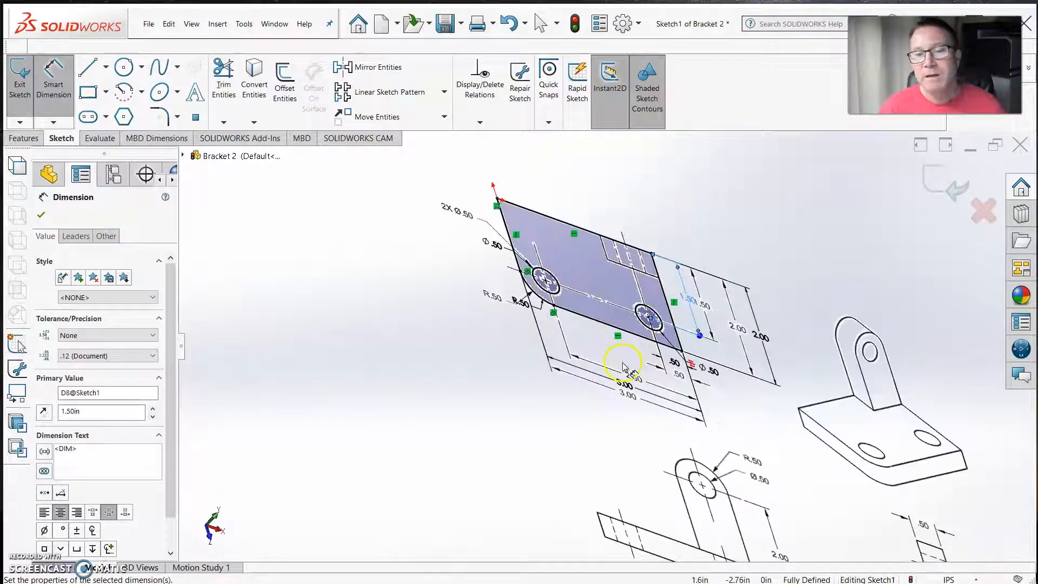
mouse_move(619, 407)
middle_mouse_down()
mouse_move(685, 308)
mouse_move(588, 414)
middle_mouse_up()
scroll(600, 290, "up", 1)
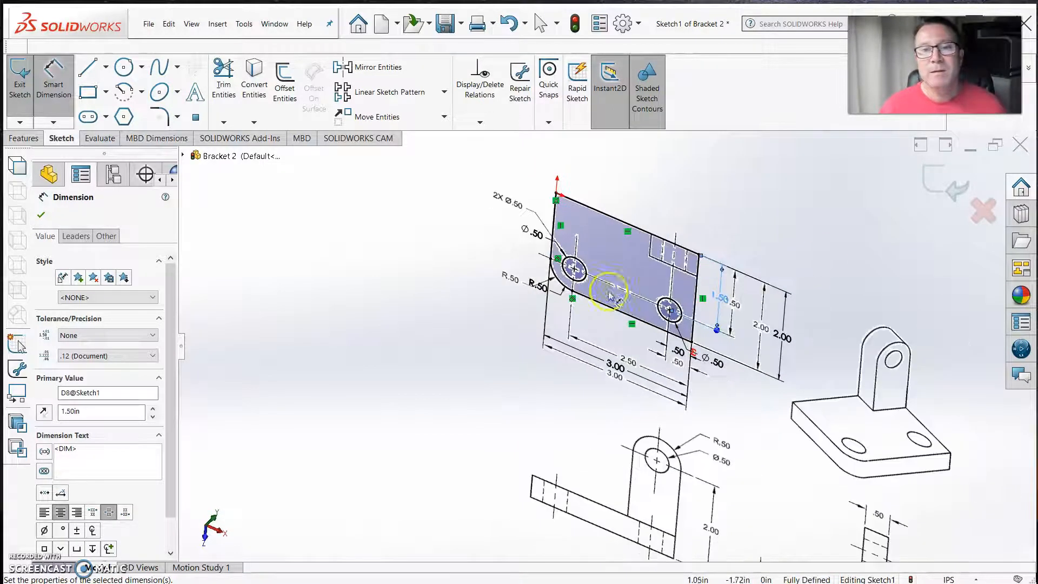
left_click(955, 190)
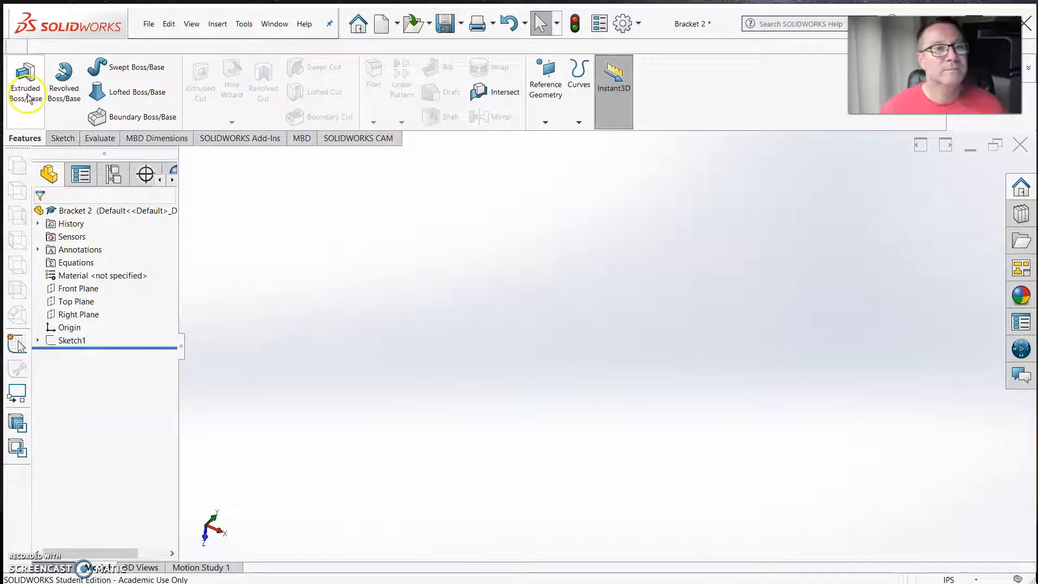
left_click(72, 340)
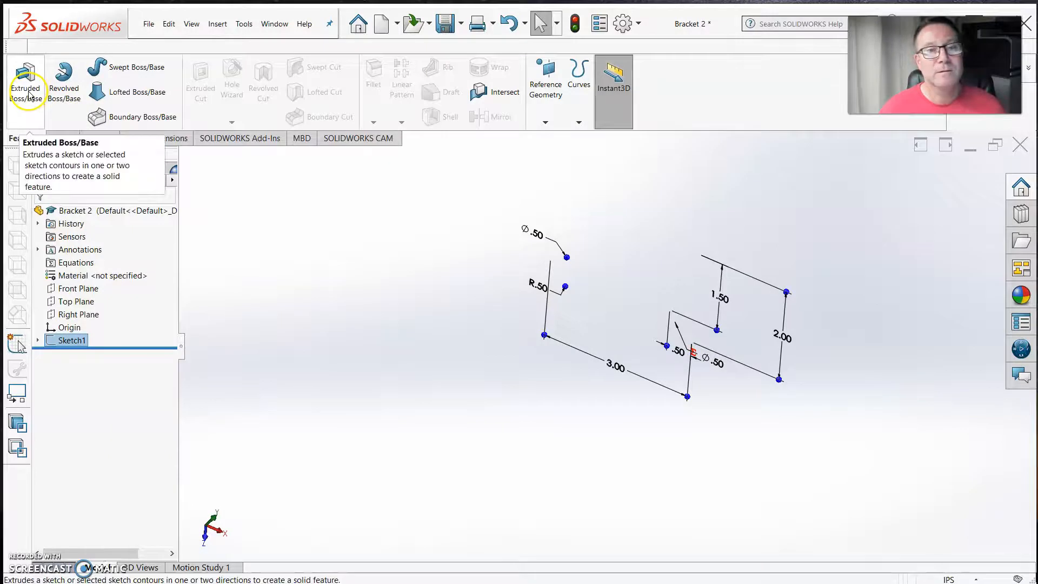
right_click(69, 340)
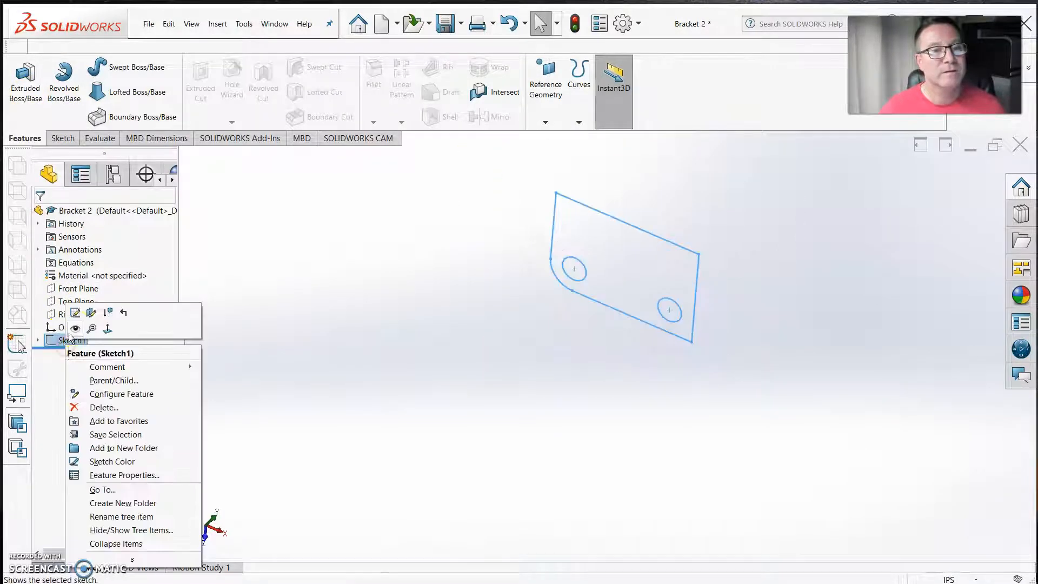
left_click(73, 329)
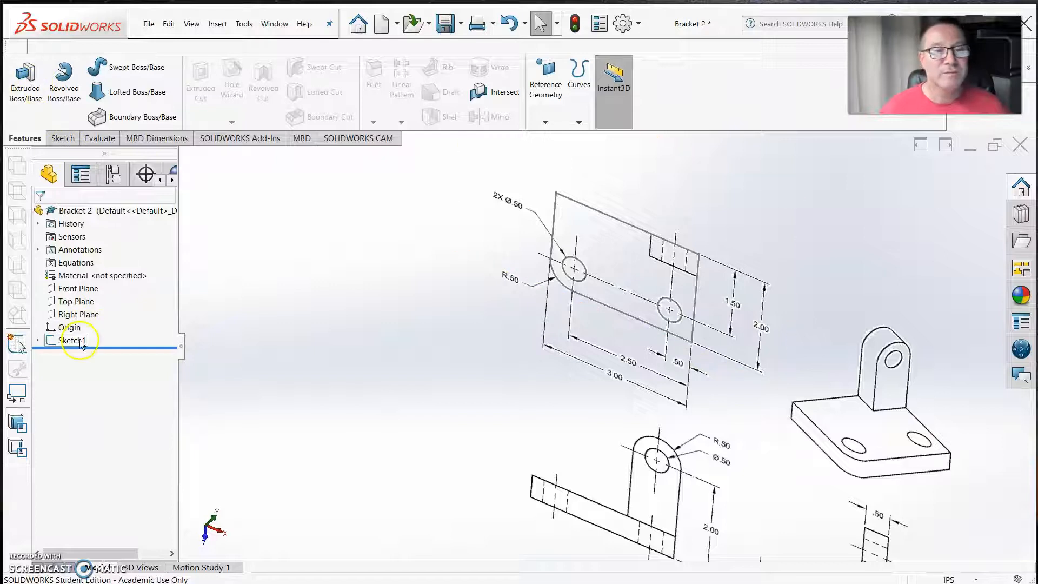
Extrude the base sketch with a blind depth of 0.50 in to form the base plate
right_click(80, 349)
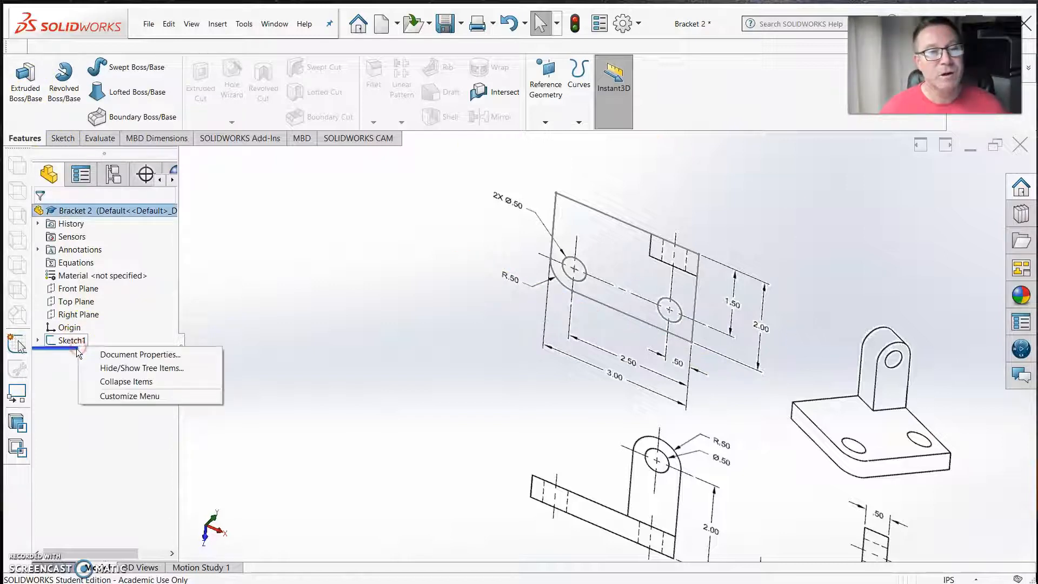
left_click(72, 341)
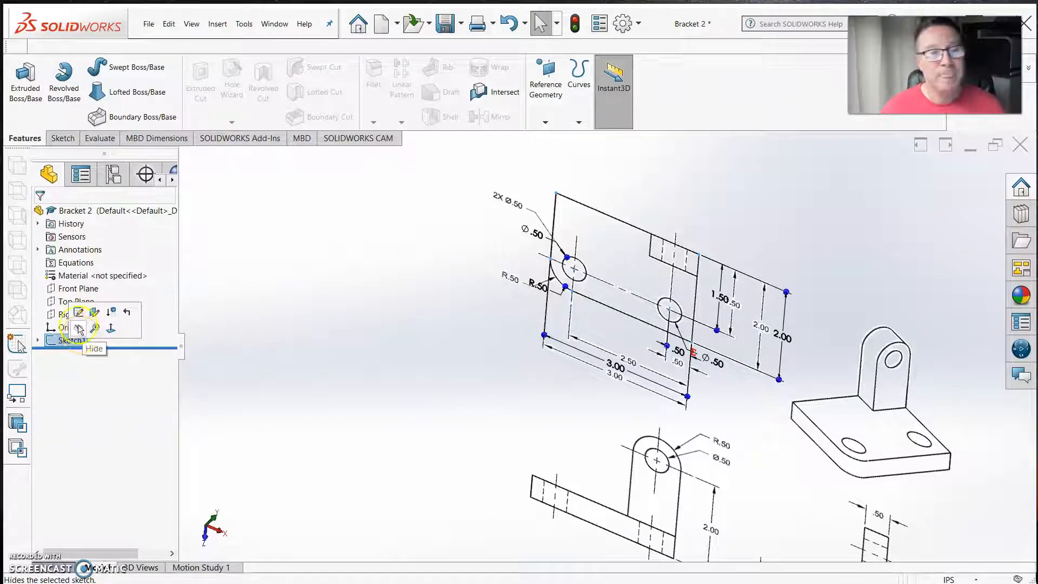
left_click(32, 94)
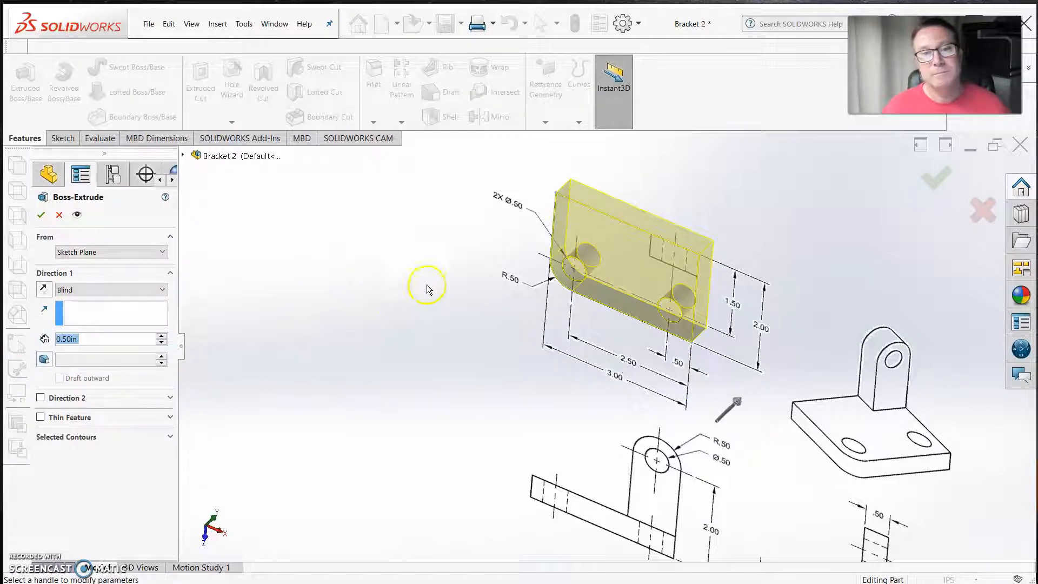
scroll(440, 313, "up", 2)
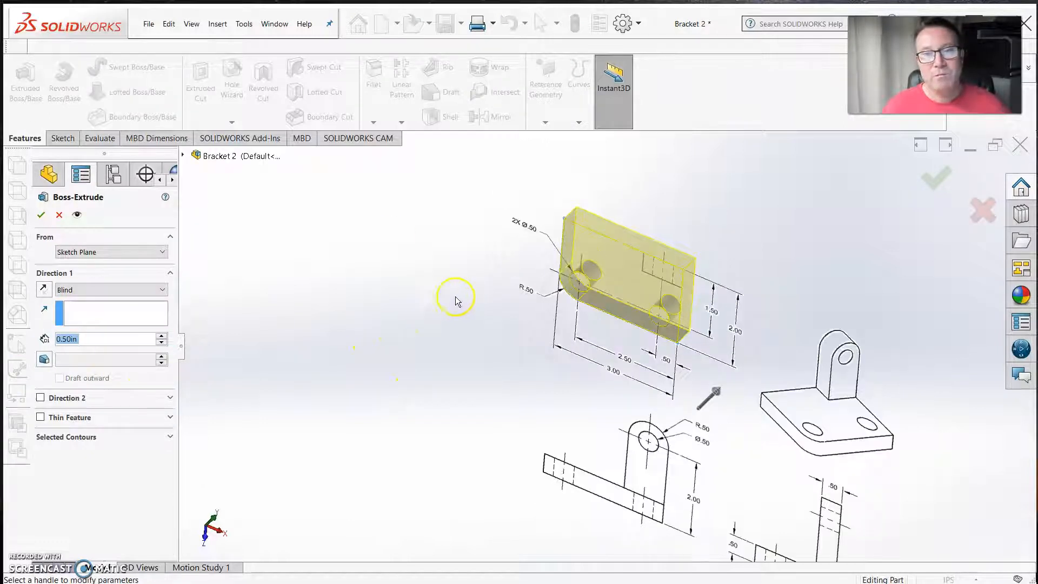
mouse_move(554, 349)
middle_mouse_down()
mouse_move(574, 363)
mouse_move(565, 344)
mouse_move(526, 505)
mouse_move(680, 497)
middle_mouse_up()
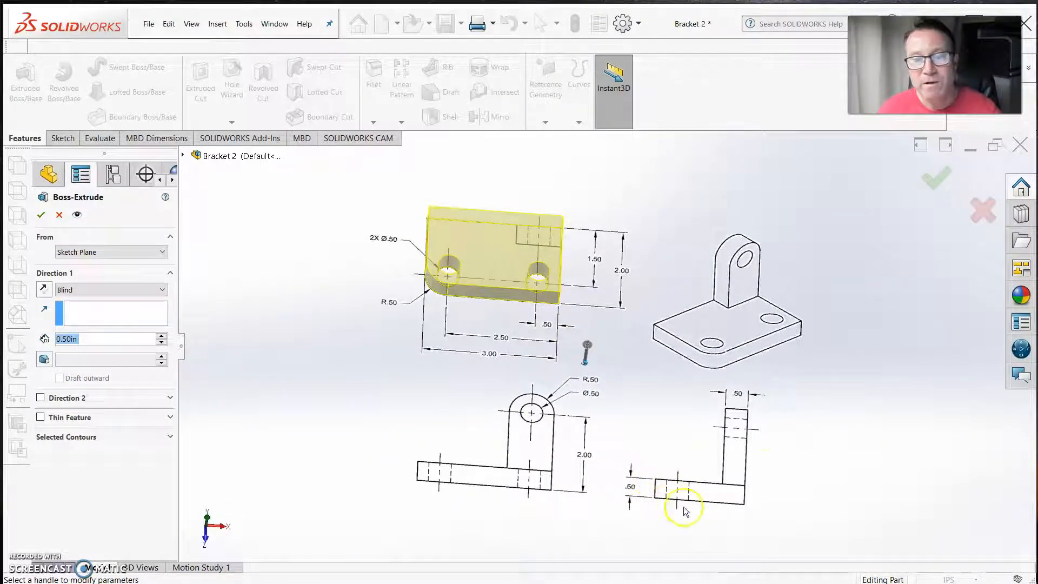
middle_click_drag(695, 405, 695, 411)
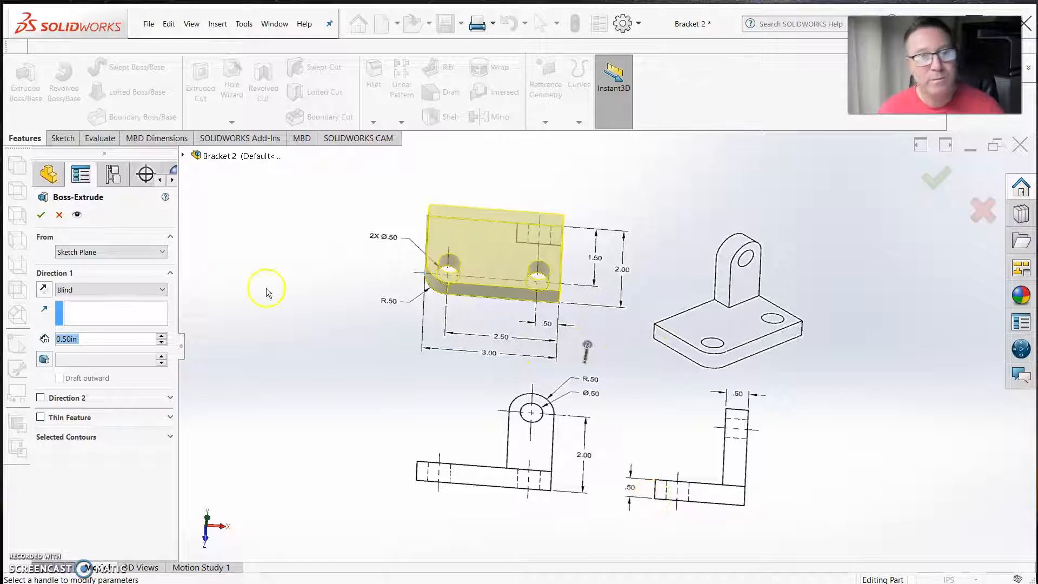
left_click(41, 215)
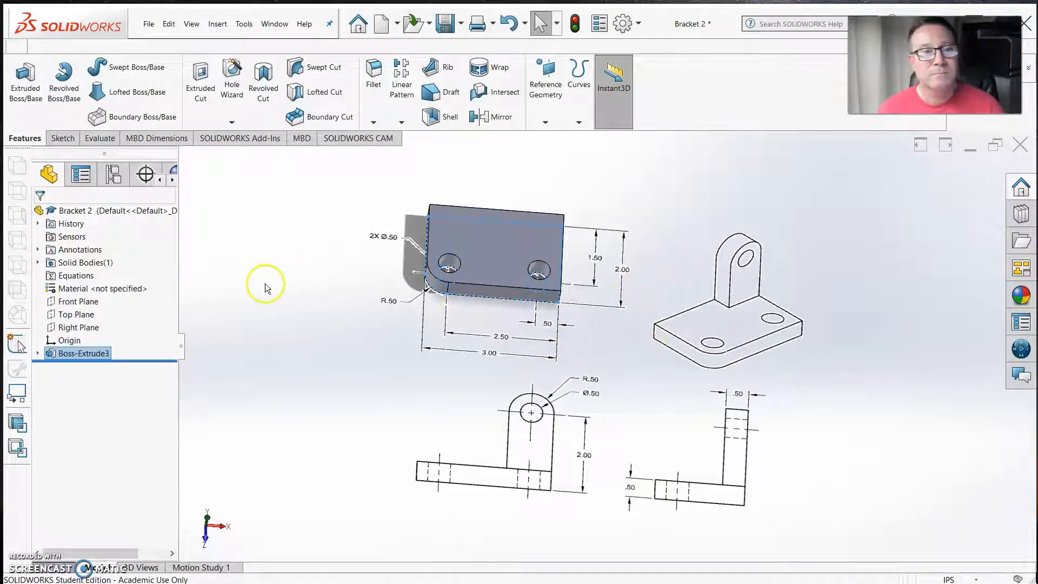
Start a new sketch on the base plate's long straight back face, opposite the rounded corner
scroll(270, 283, "up", 1)
middle_click_drag(339, 324, 517, 278)
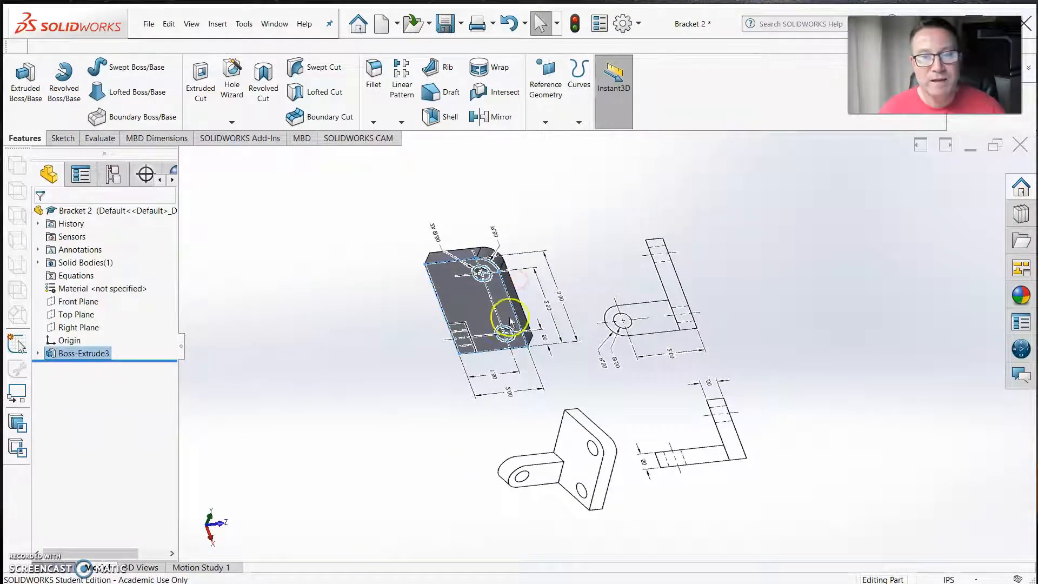
middle_click_drag(534, 298, 433, 532)
key("ctrl+5")
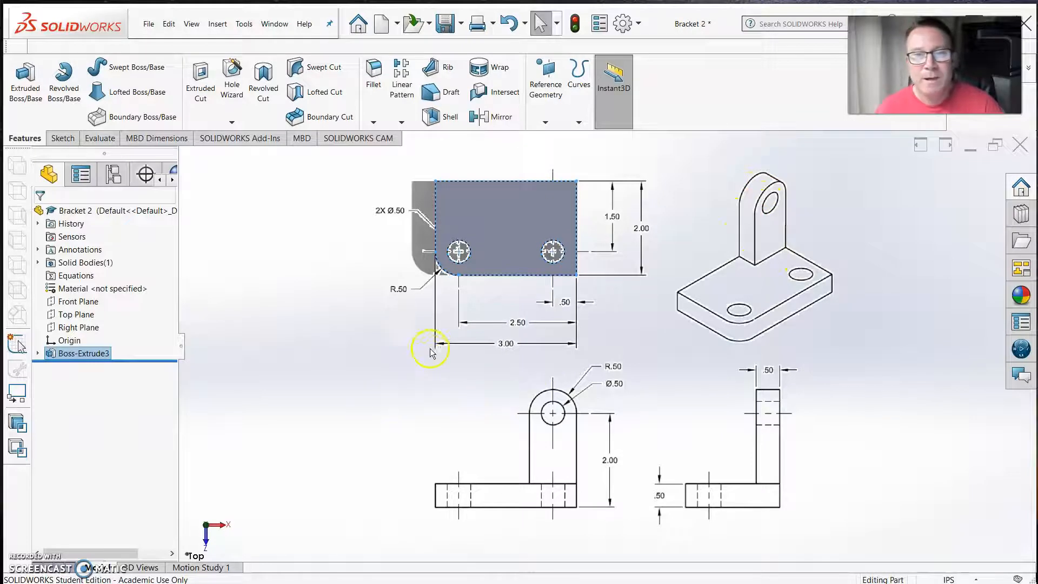
middle_click_drag(442, 387, 449, 272)
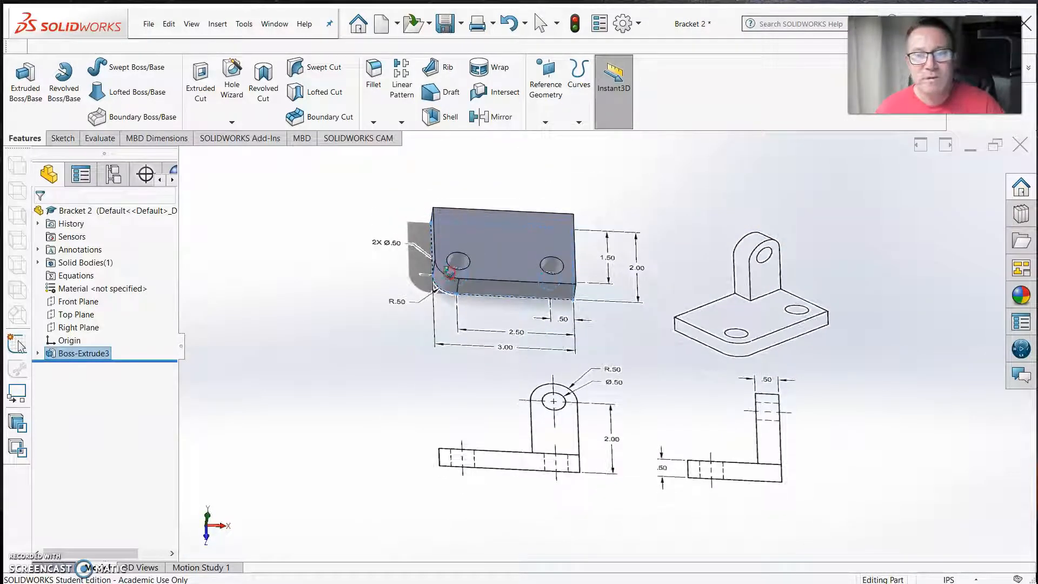
mouse_move(430, 402)
middle_mouse_down()
mouse_move(446, 300)
mouse_move(532, 302)
mouse_move(578, 364)
mouse_move(576, 383)
middle_mouse_up()
scroll(660, 378, "down", 3)
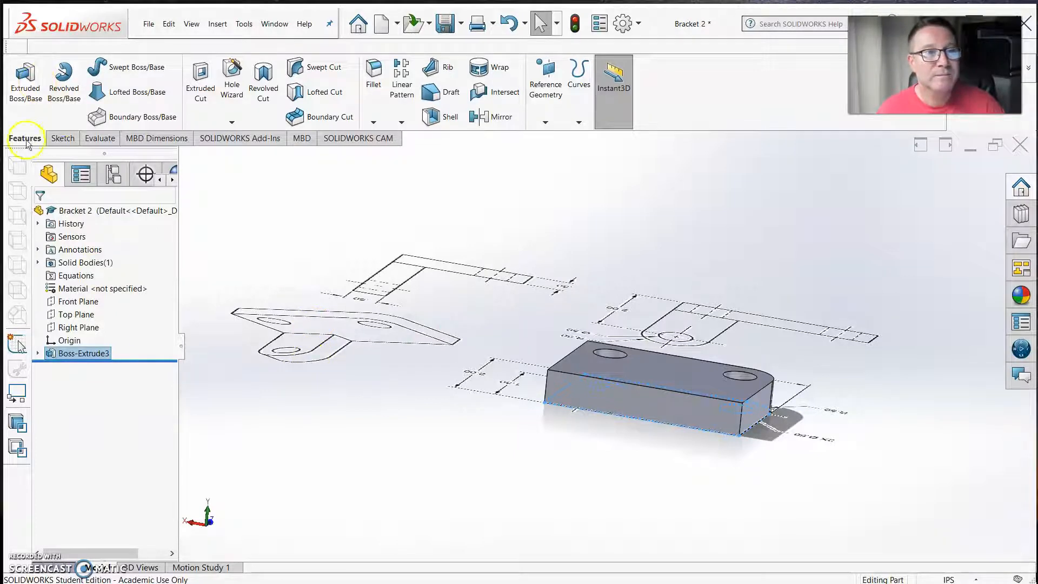
left_click(66, 139)
left_click(20, 75)
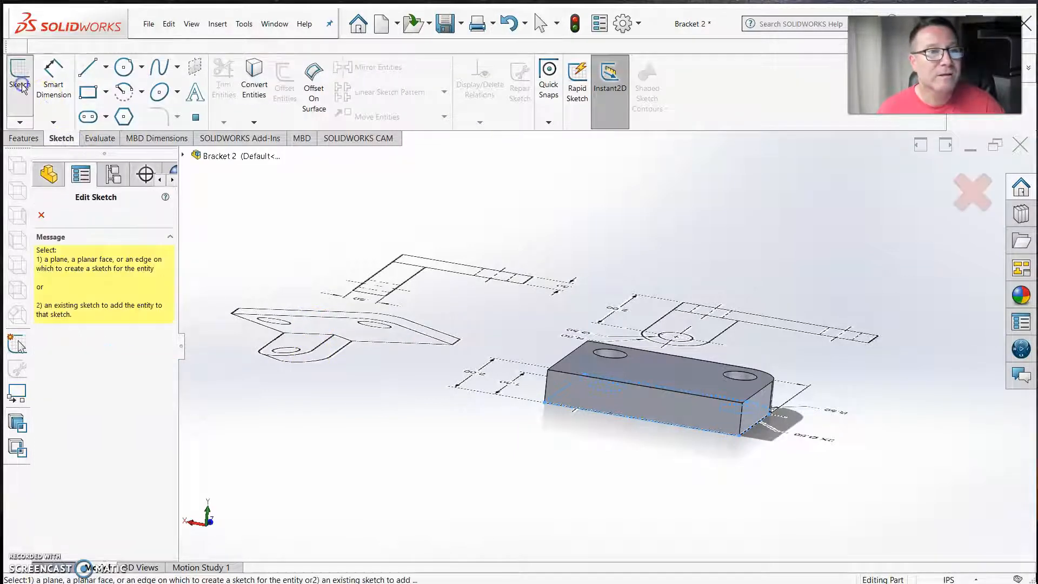
left_click(586, 392)
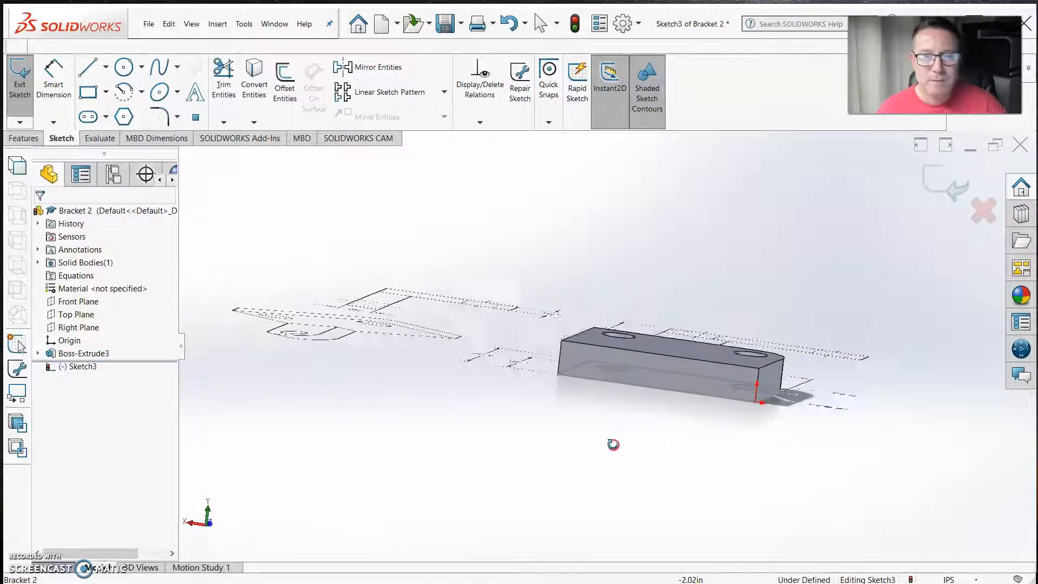
Sketch a closed four-line upright rectangle about 1.12 in wide and 2.6 in high from the back face's lower corner farthest from the origin
left_click(90, 72)
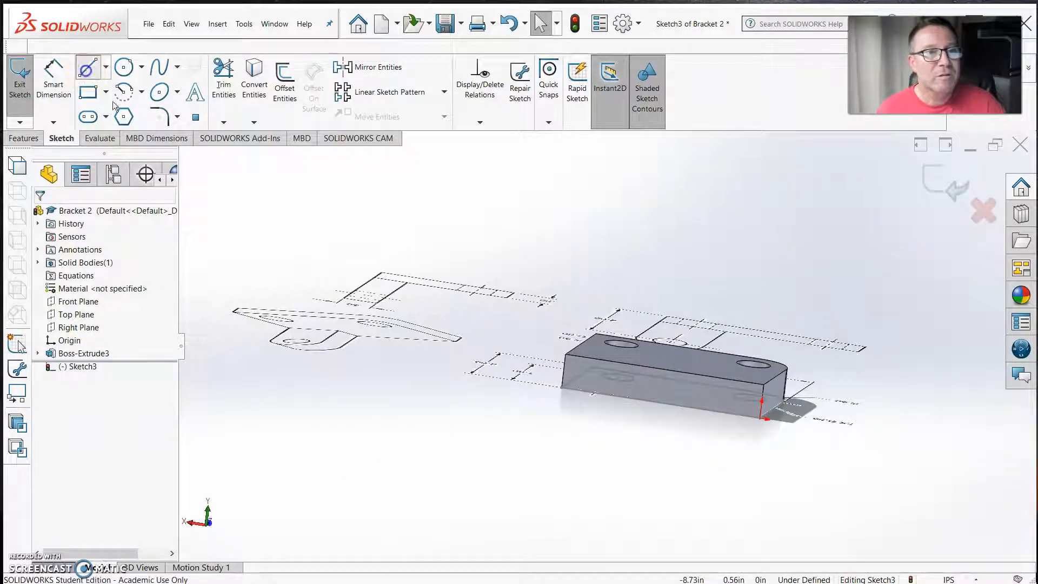
left_click(562, 387)
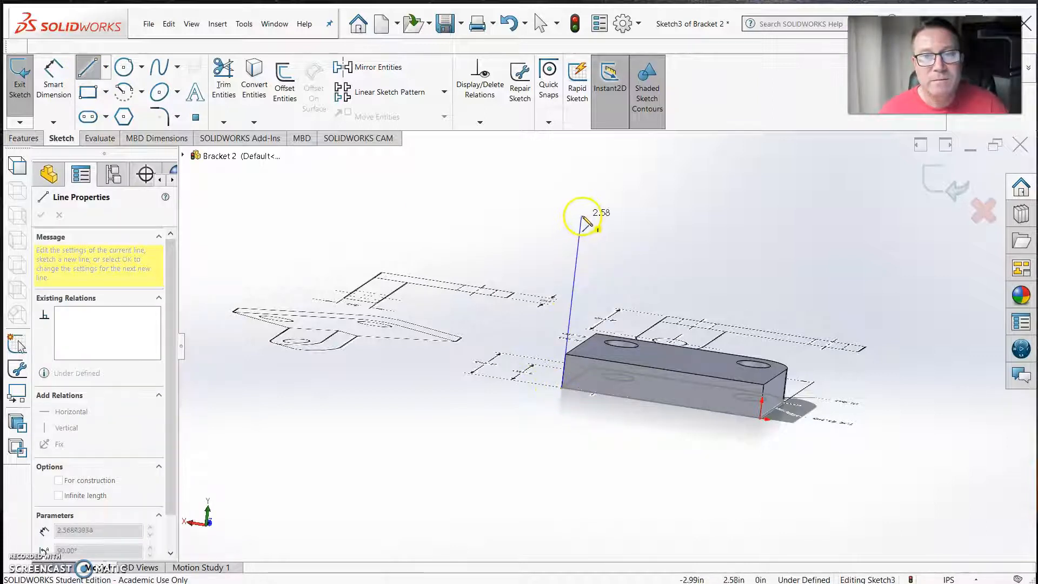
left_click(581, 217)
left_click(655, 227)
left_click(636, 400)
left_click(562, 389)
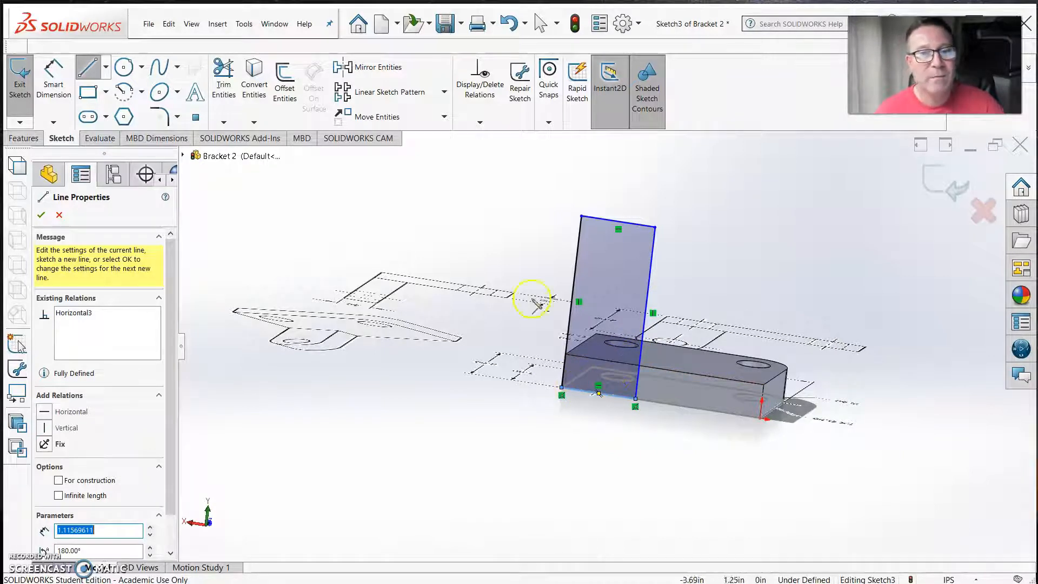
Cap the upright rectangle with a semicircular centerpoint arc centred on its upper edge's midpoint and ending at that edge's two corners
middle_click_drag(517, 341, 528, 400)
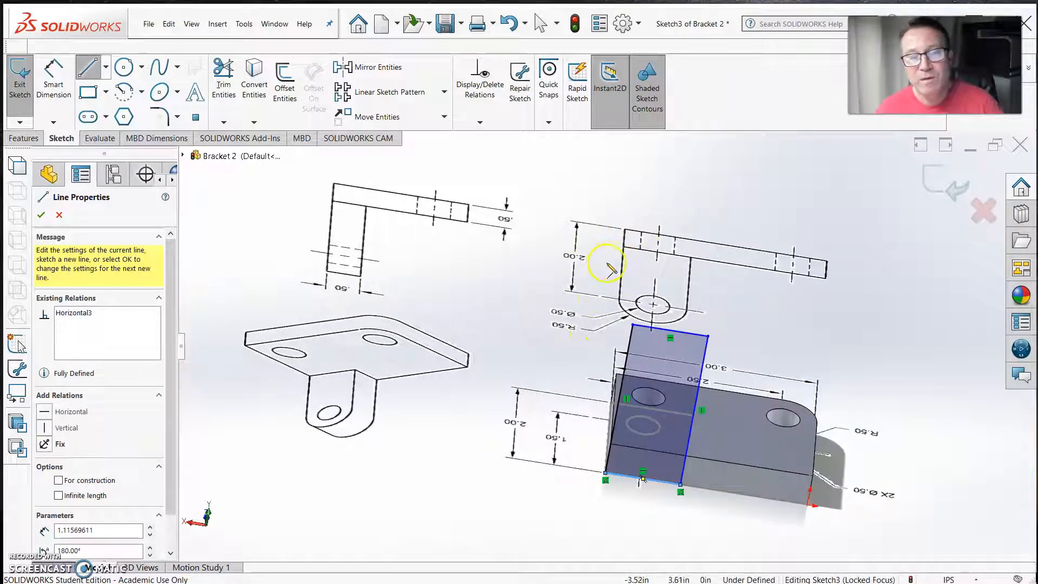
middle_click_drag(609, 424, 563, 372)
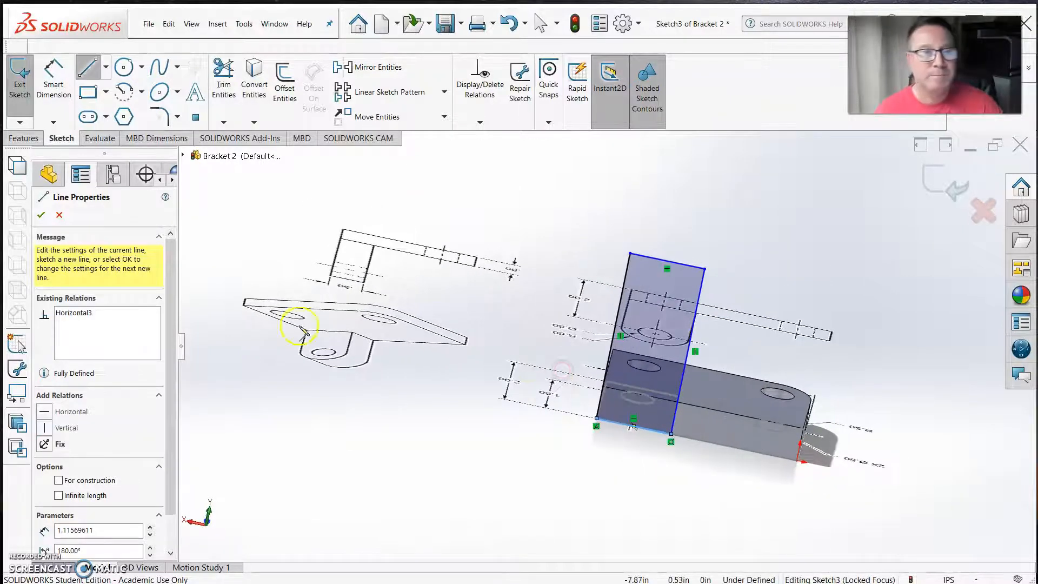
left_click(123, 96)
mouse_move(537, 301)
middle_mouse_down()
mouse_move(532, 413)
mouse_move(519, 427)
mouse_move(364, 505)
middle_mouse_up()
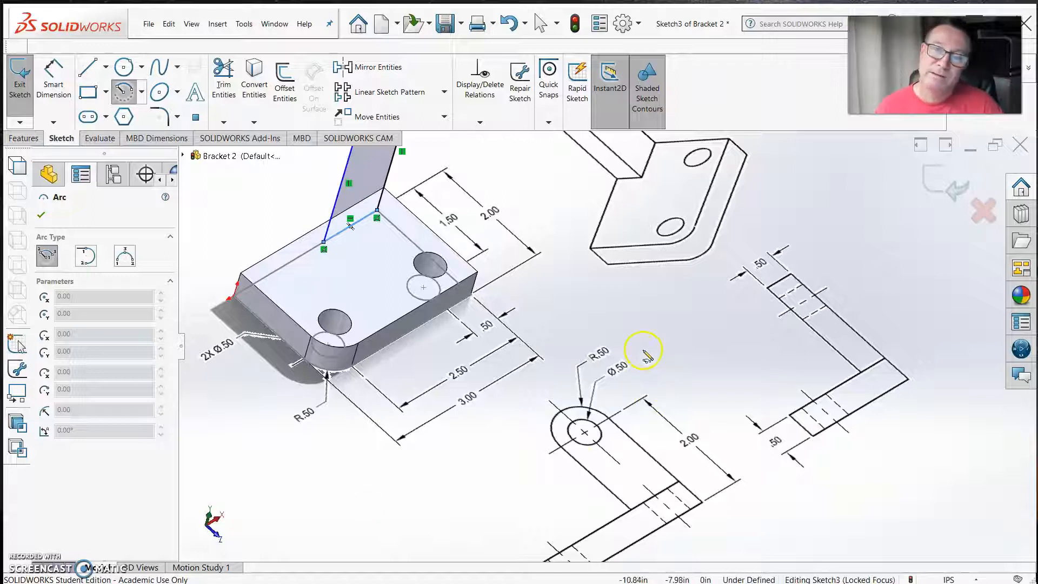
mouse_move(396, 397)
middle_mouse_down()
mouse_move(466, 308)
mouse_move(551, 371)
mouse_move(545, 415)
middle_mouse_up()
scroll(665, 275, "down", 3)
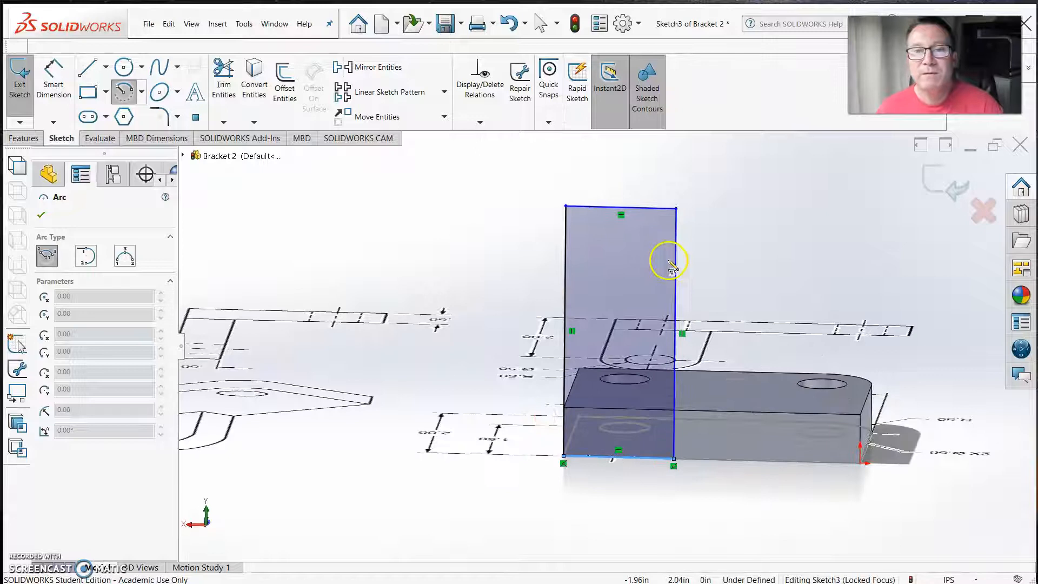
scroll(658, 287, "down", 1)
scroll(621, 336, "up", 1)
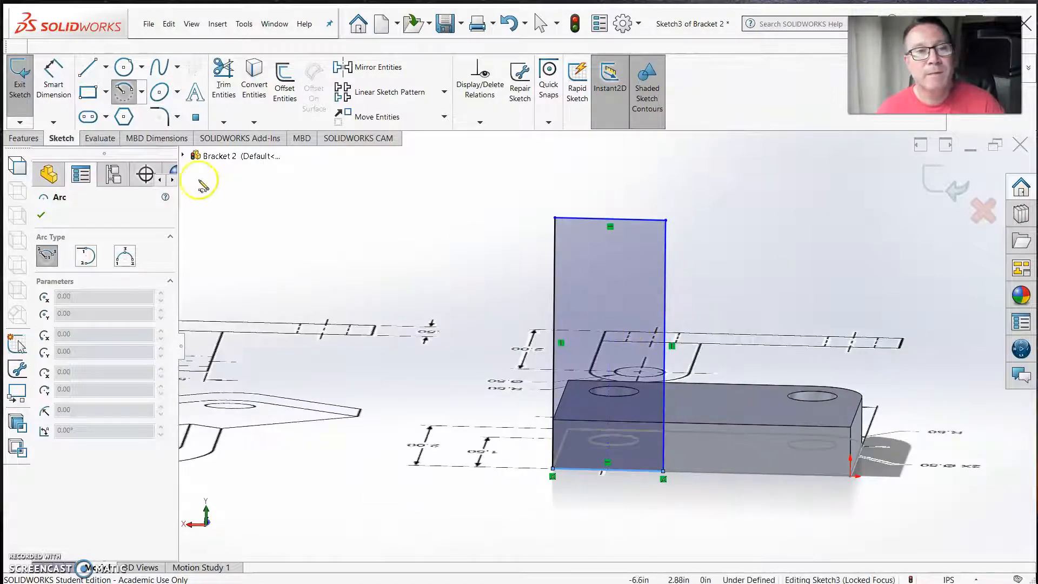
left_click(610, 219)
left_click(666, 220)
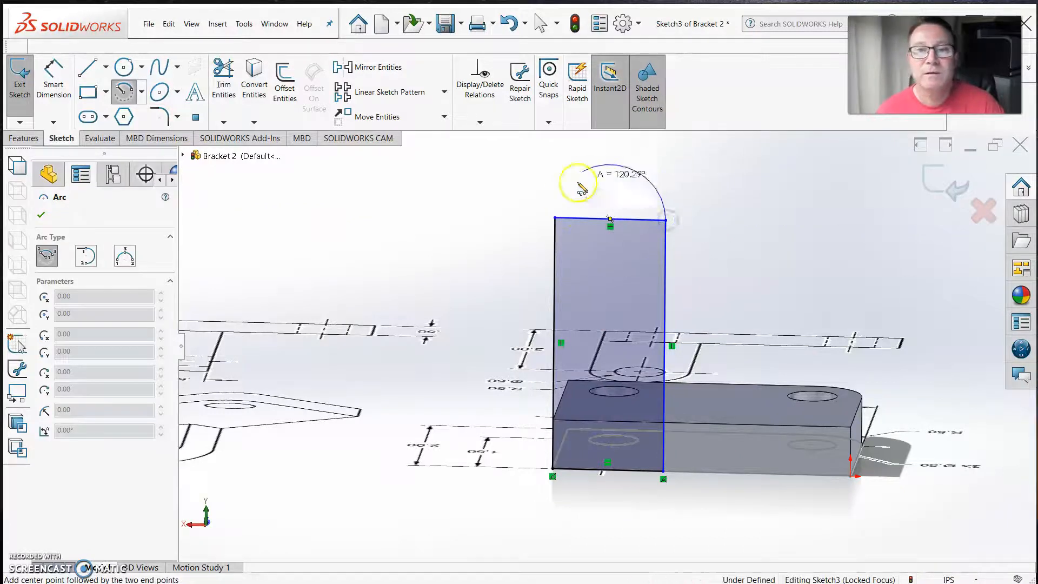
left_click(557, 219)
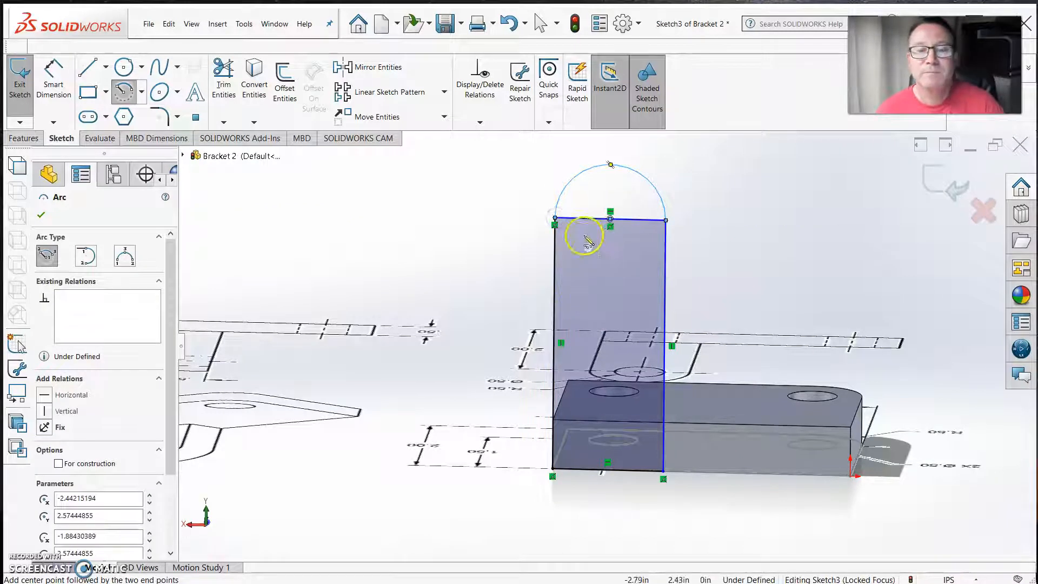
Finish the arc command and convert the rectangle's straight upper edge into construction geometry
right_click(496, 209)
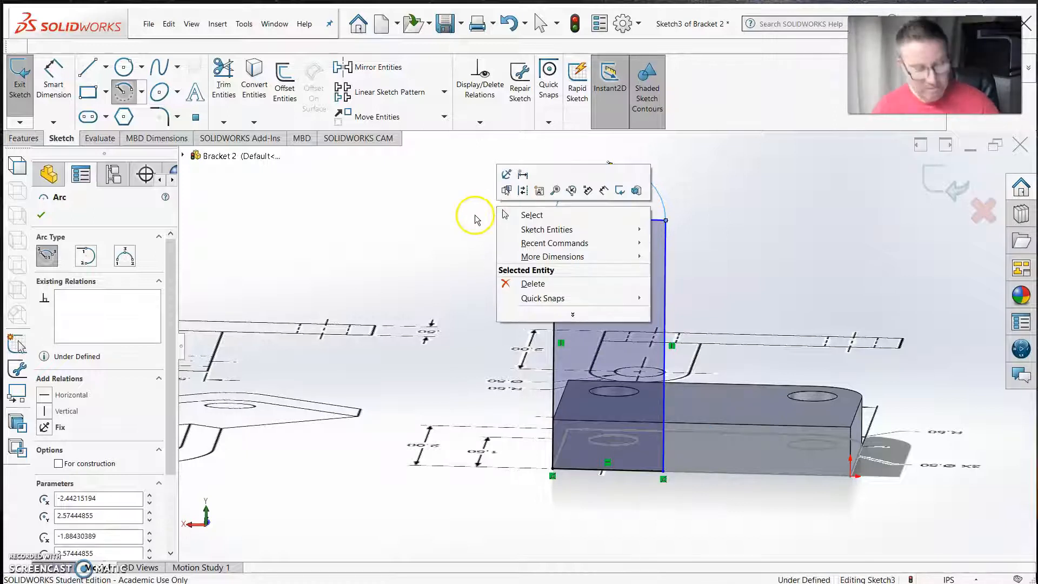
left_click(505, 214)
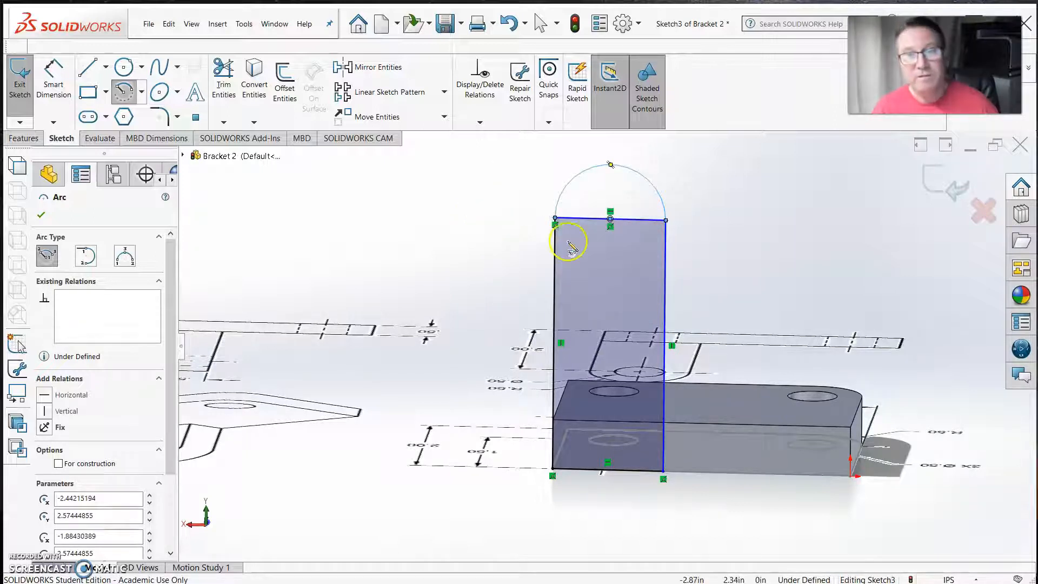
left_click(586, 219)
left_click(634, 186)
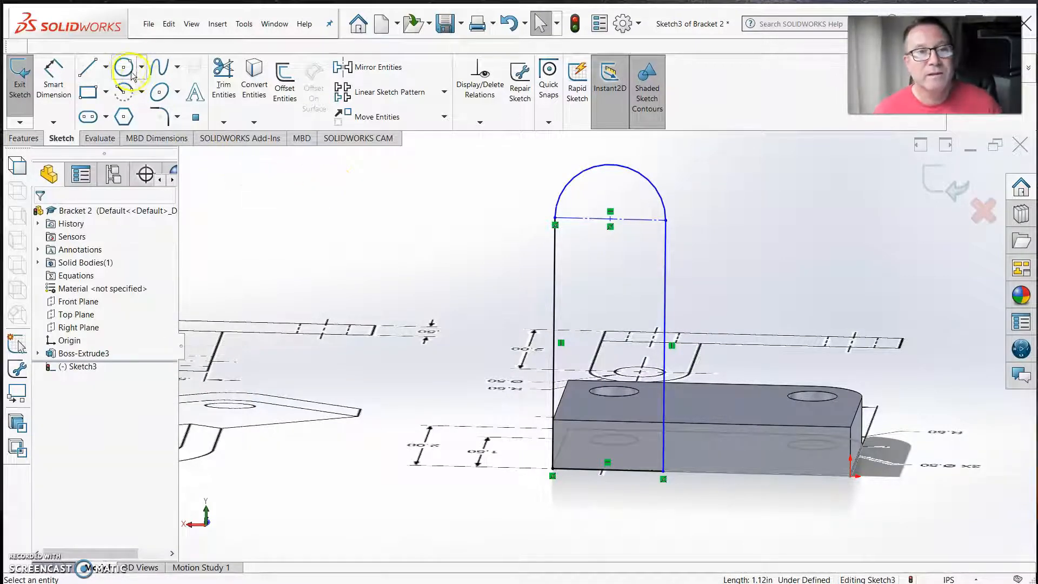
Sketch a circle about 0.51 in in diameter, centred on the midpoint of the tab's construction line
scroll(452, 227, "down", 5)
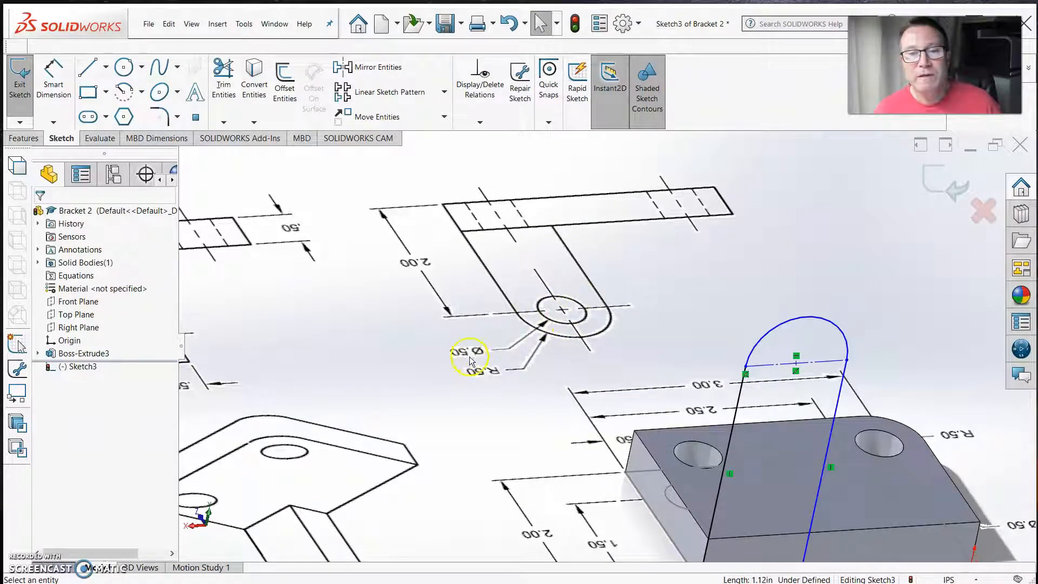
middle_click_drag(520, 371, 491, 317)
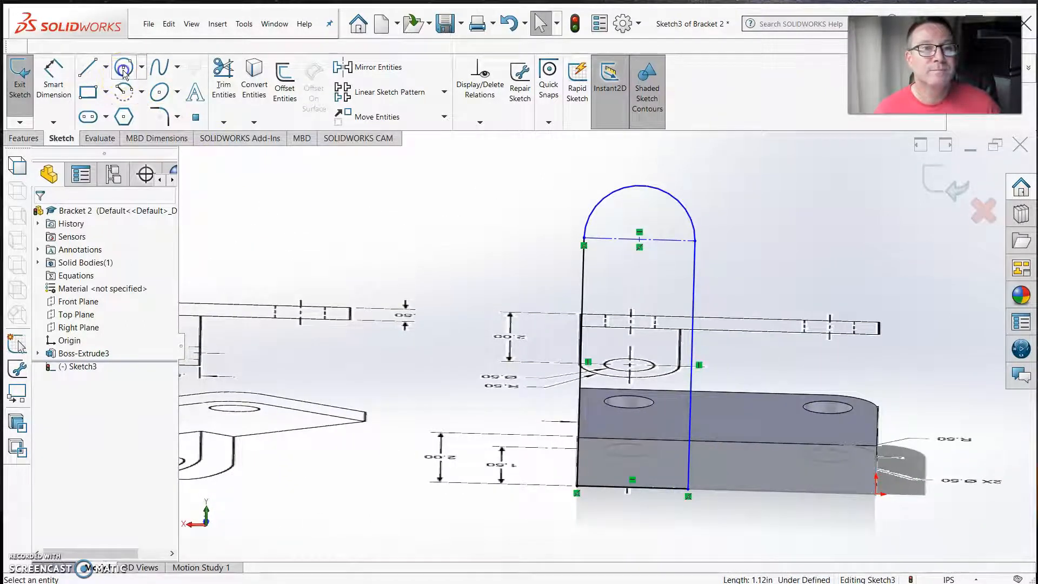
left_click(123, 67)
left_click(639, 238)
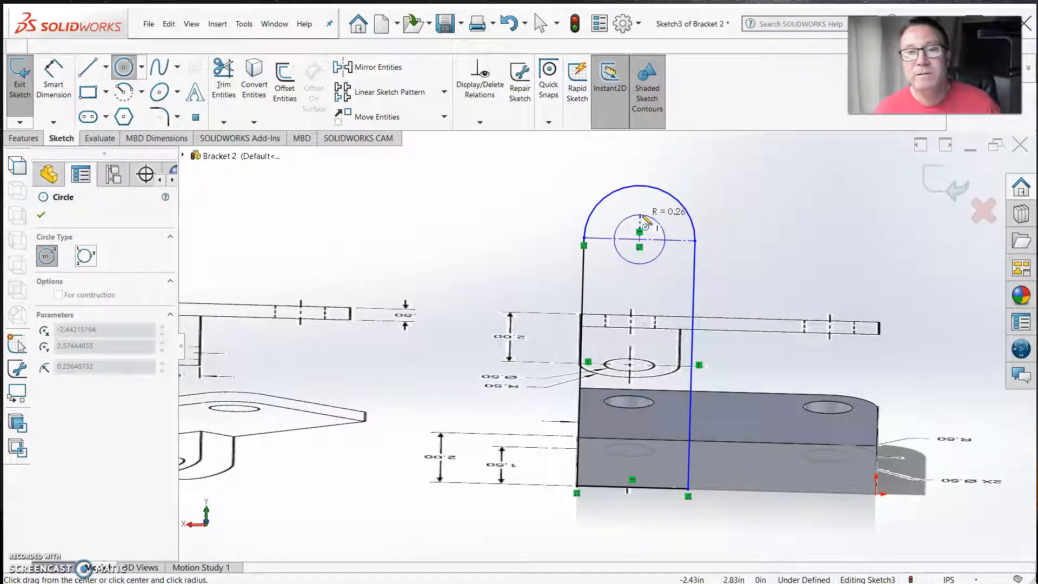
left_click(643, 216)
Dimension the tab's hole circle with a diameter of 0.50 in
left_click(48, 73)
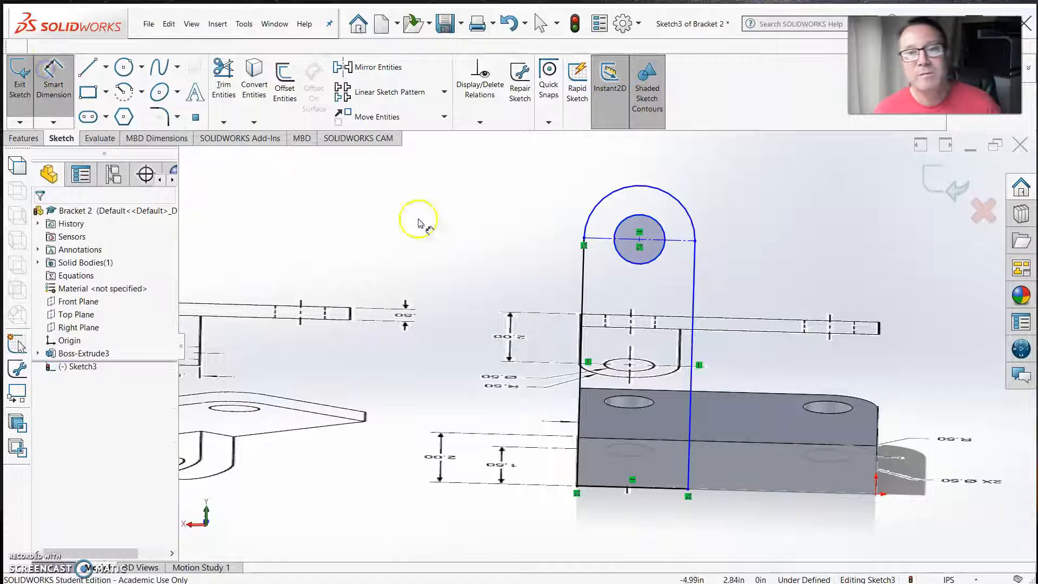
left_click(622, 221)
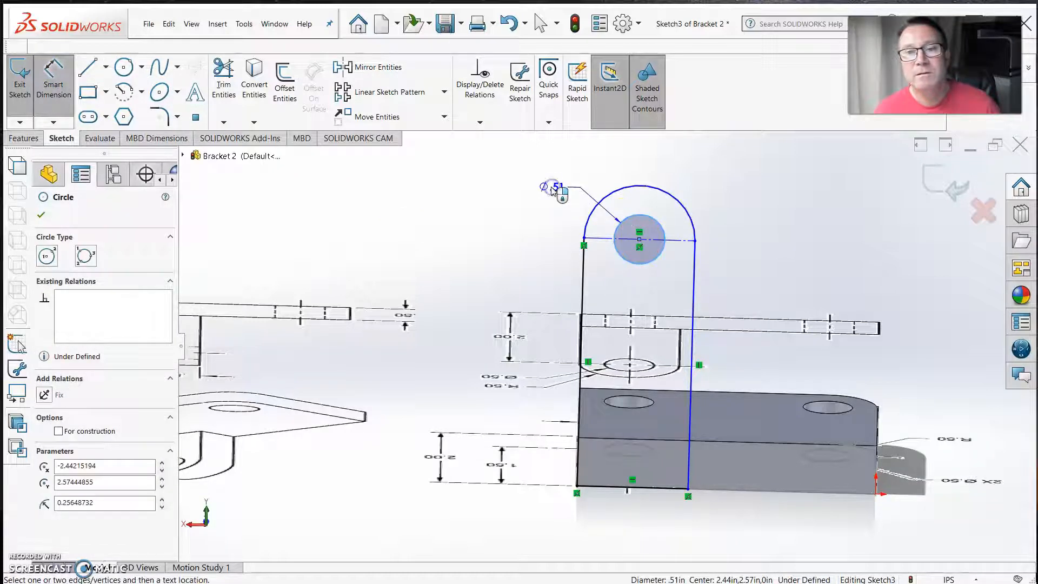
left_click(549, 187)
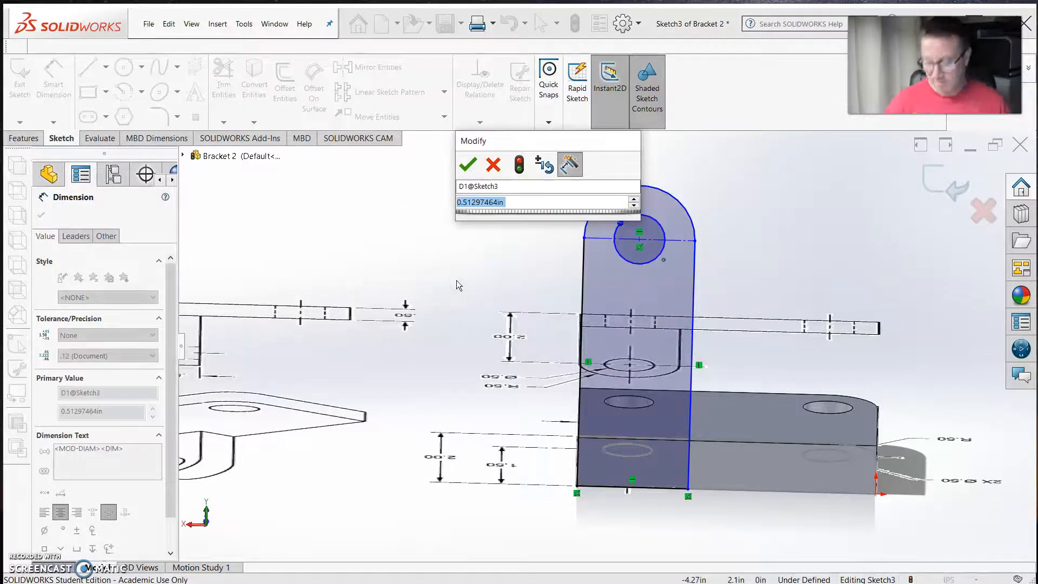
key("BackSpace")
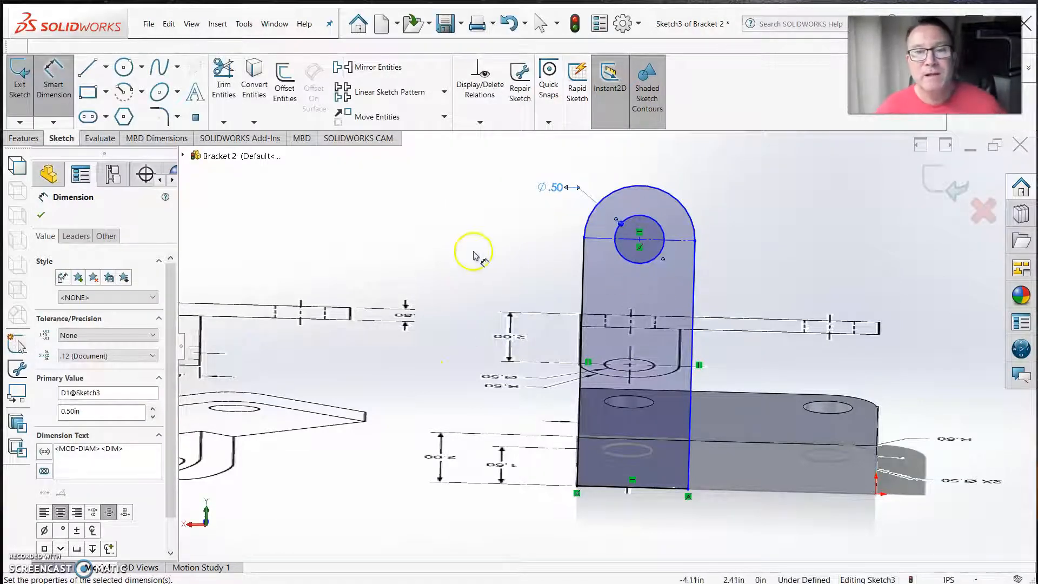
Dimension the tab's lower horizontal edge with a width of 1.00 in
scroll(474, 253, "up", 1)
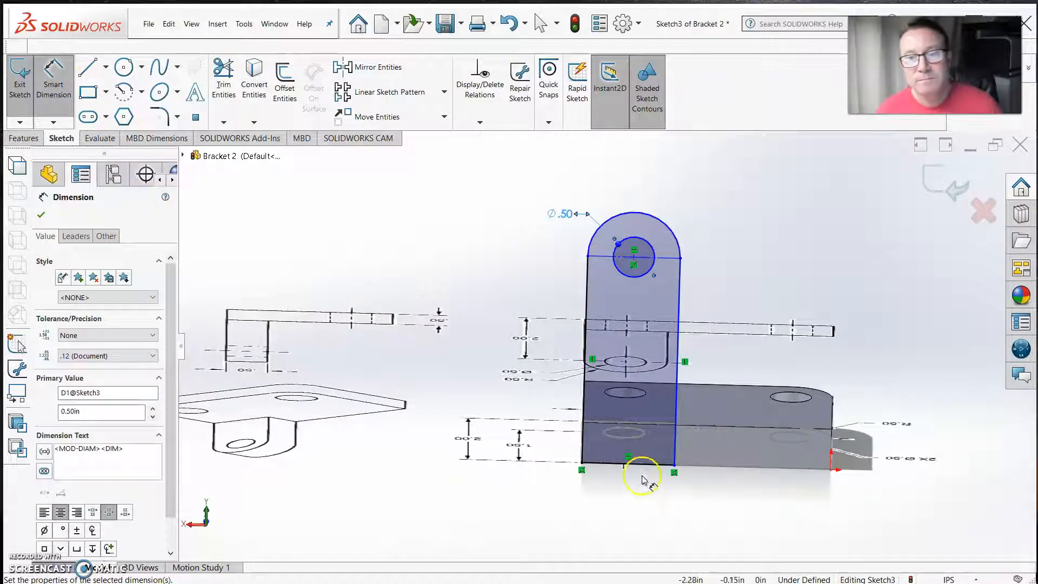
scroll(642, 479, "down", 1)
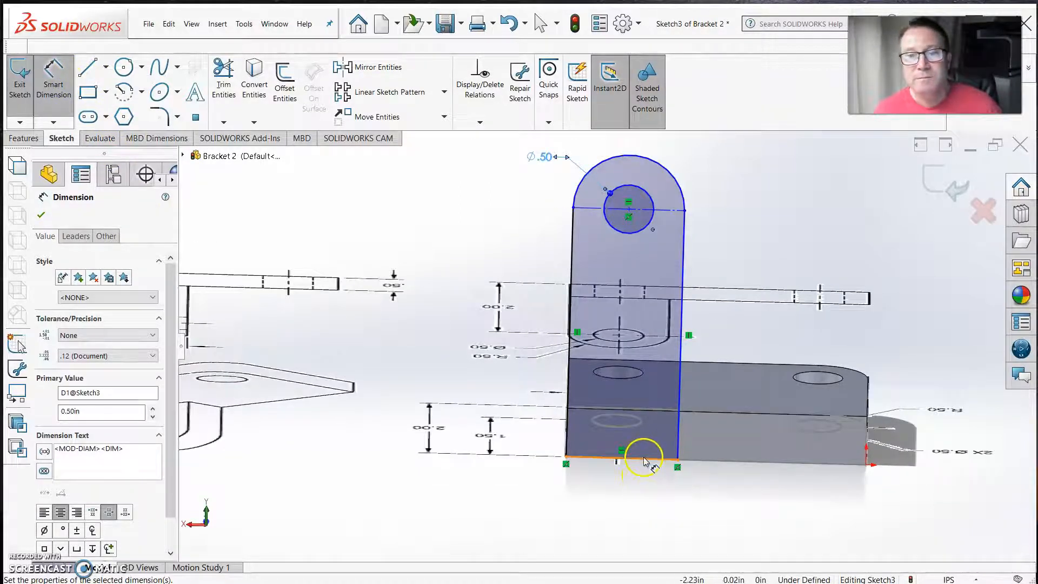
left_click(643, 460)
left_click(623, 499)
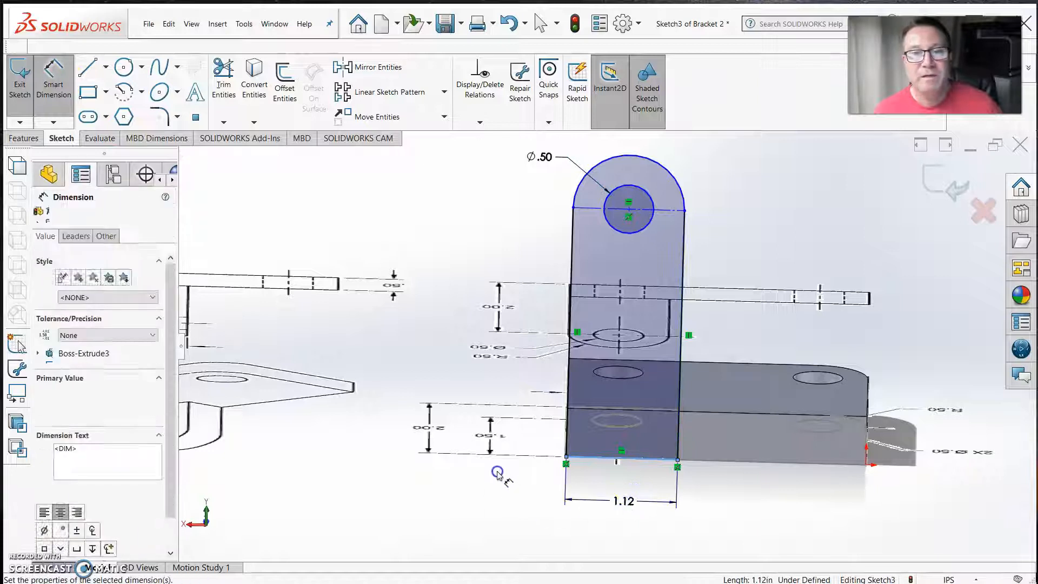
scroll(498, 453, "up", 1)
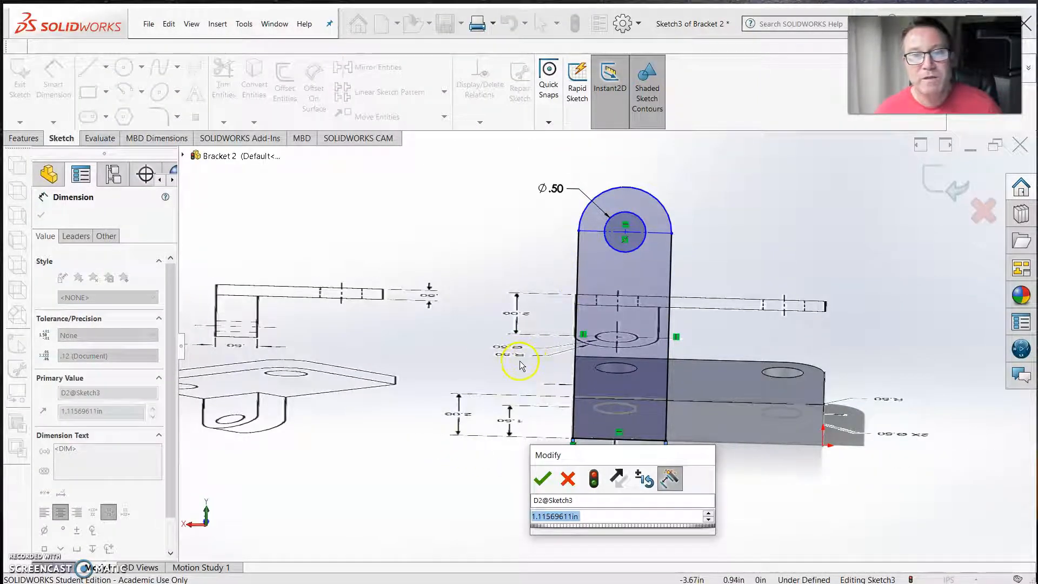
scroll(521, 365, "down", 1)
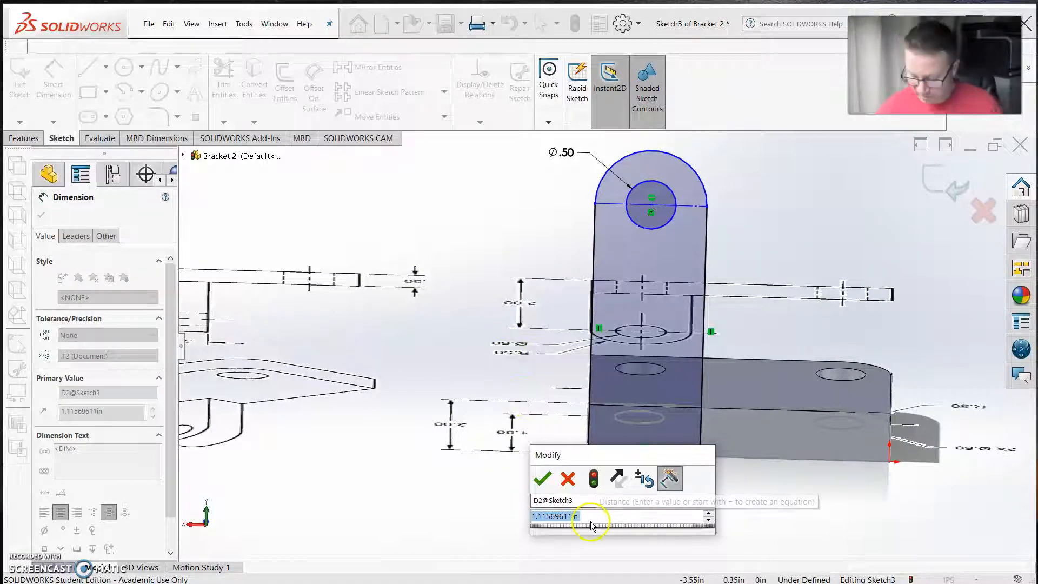
type("1")
key("Return")
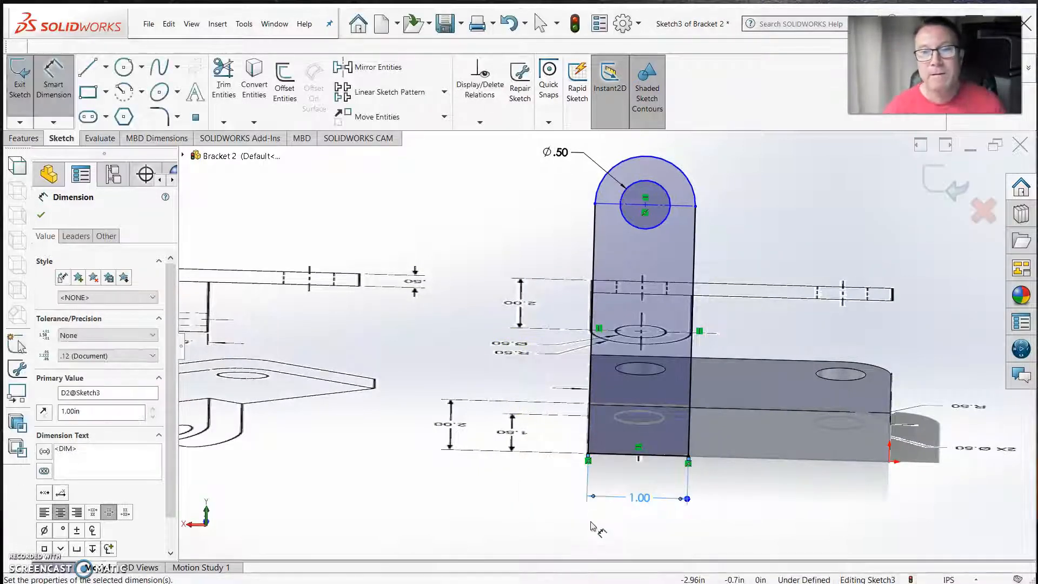
Dimension the height from the tab's lower edge to the construction line as 2.00 in and exit the sketch
scroll(644, 414, "down", 1)
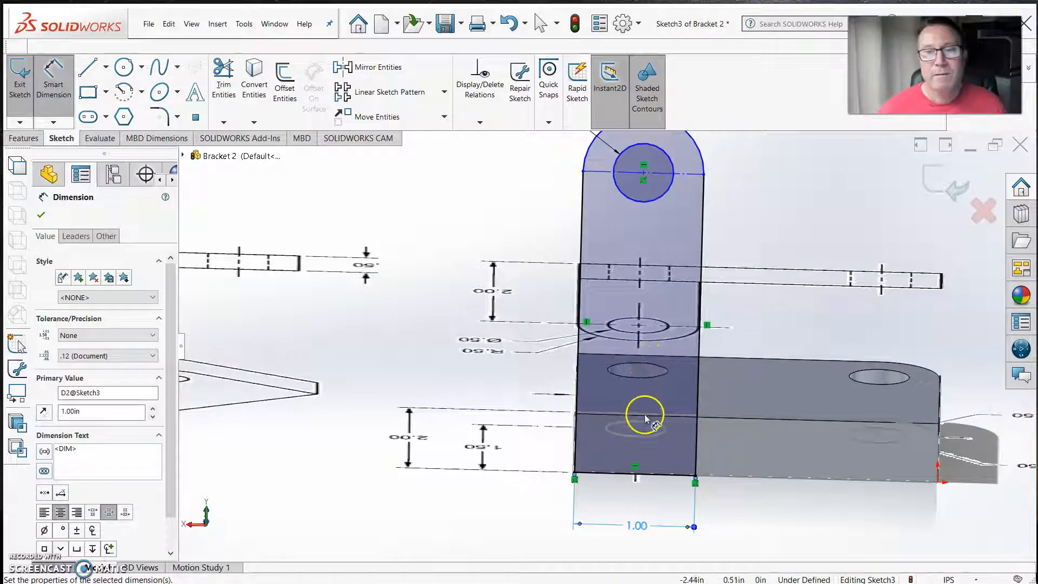
scroll(644, 414, "up", 1)
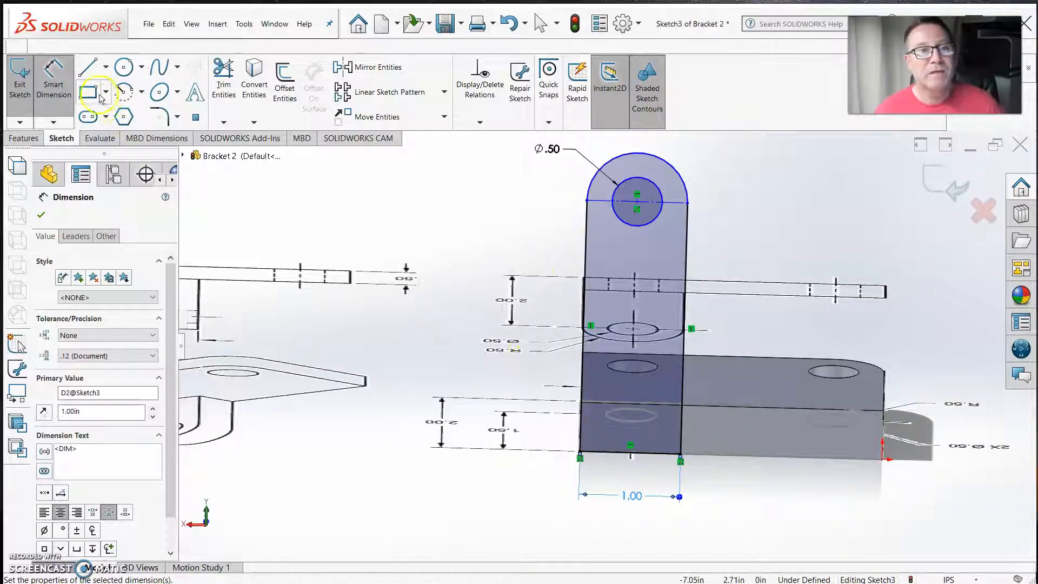
left_click(611, 201)
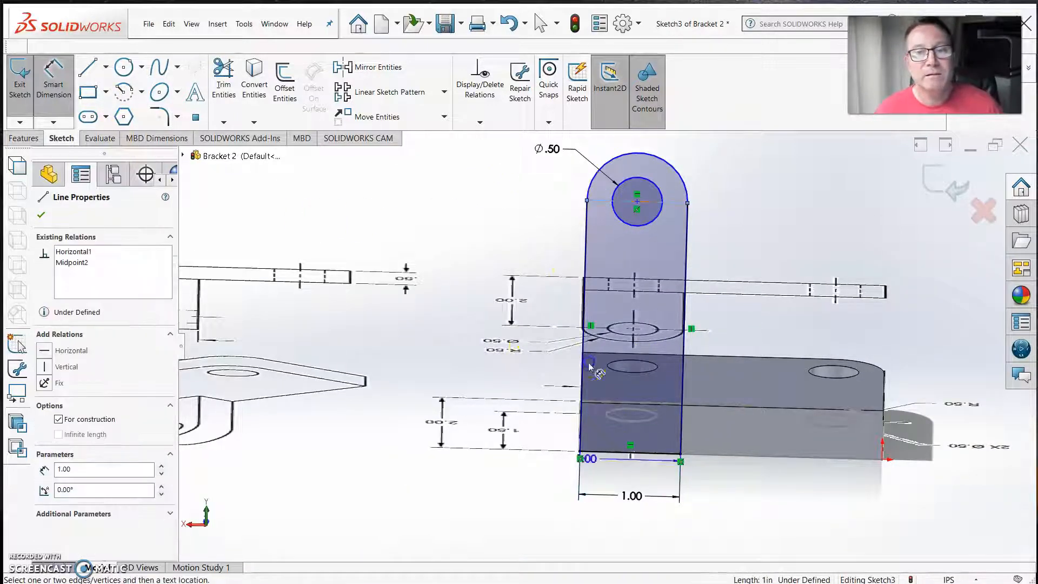
left_click(608, 455)
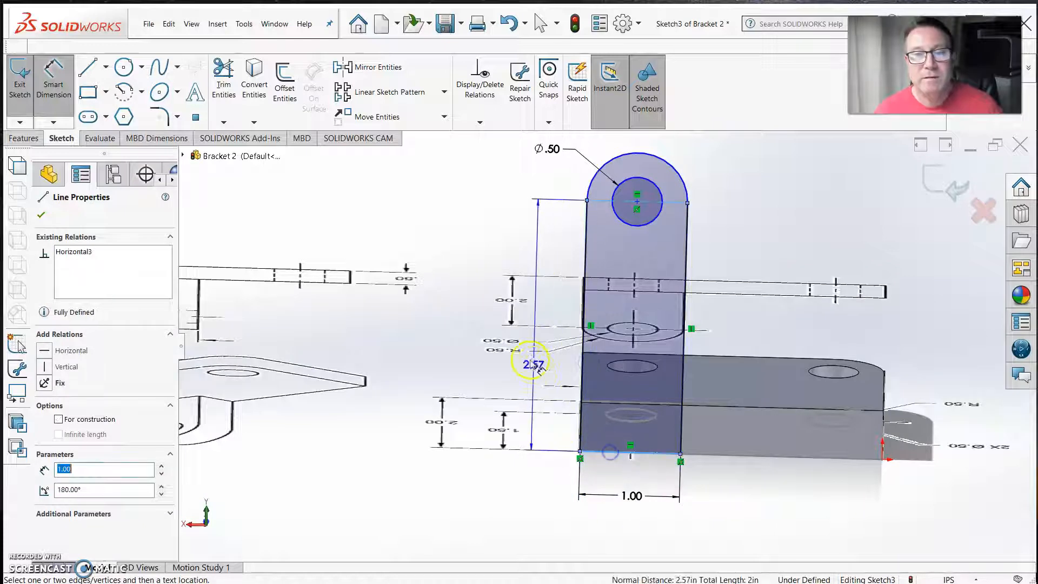
left_click(524, 346)
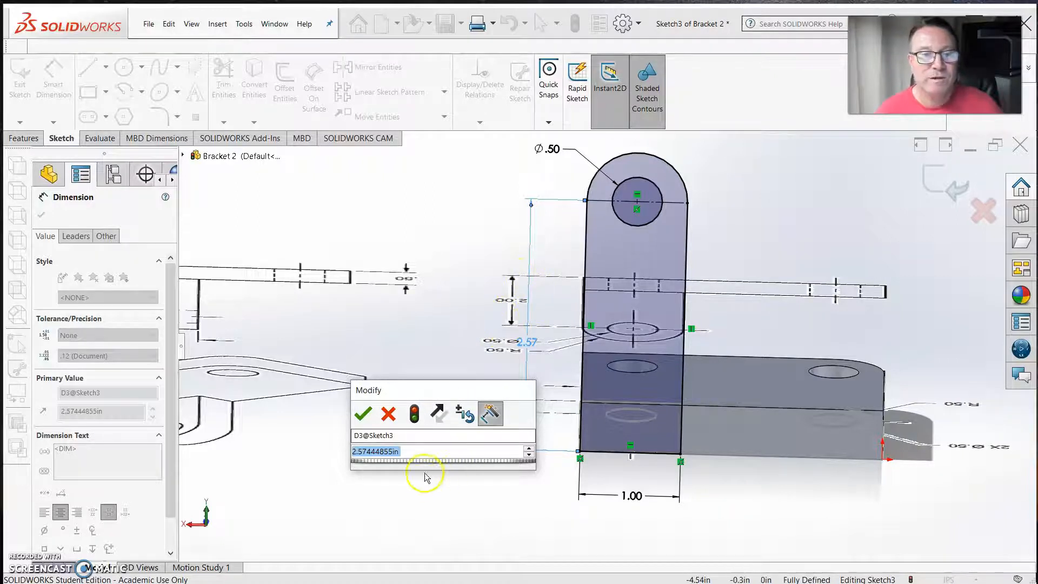
type("2")
key("Return")
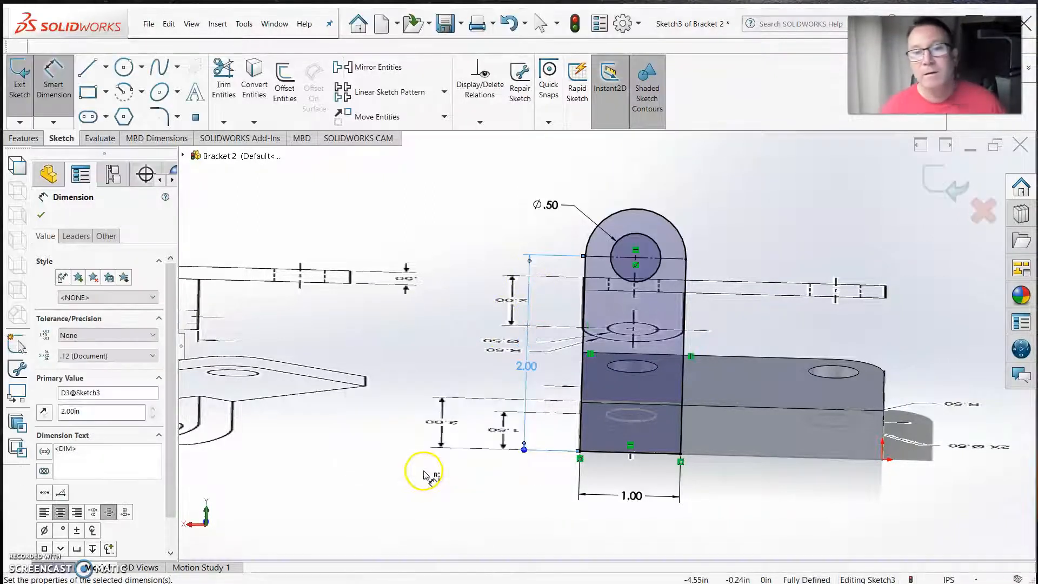
middle_click_drag(638, 362, 562, 360)
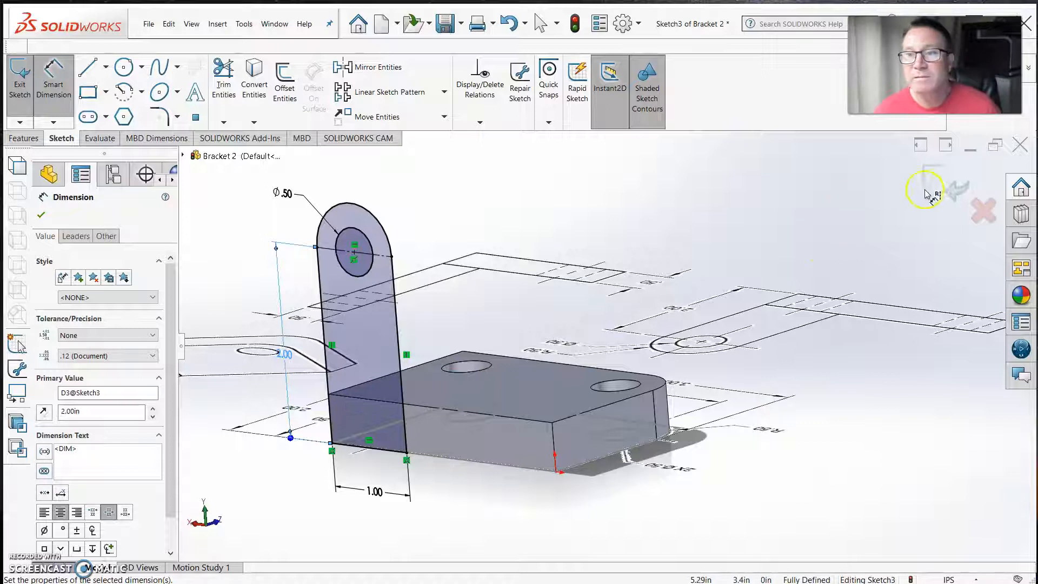
left_click(955, 190)
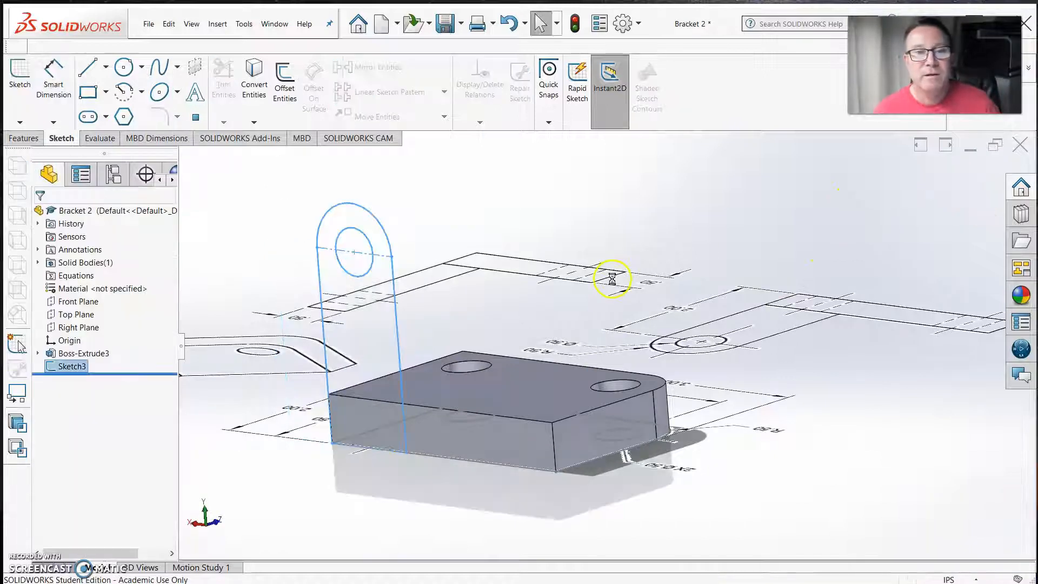
Extrude the tab sketch 0.50 in as a blind boss, reversed to run over the base plate and merged with it
left_click(24, 138)
left_click(26, 93)
mouse_move(461, 322)
middle_mouse_down()
mouse_move(456, 303)
mouse_move(431, 322)
mouse_move(438, 331)
mouse_move(416, 335)
middle_mouse_up()
left_click(44, 290)
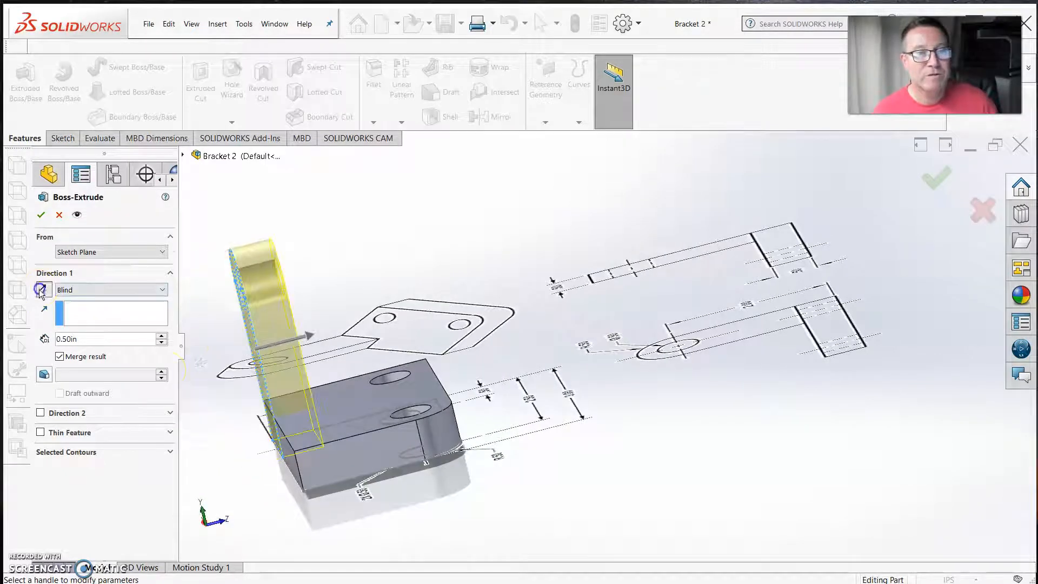
mouse_move(378, 362)
middle_mouse_down()
mouse_move(477, 431)
mouse_move(405, 435)
middle_mouse_up()
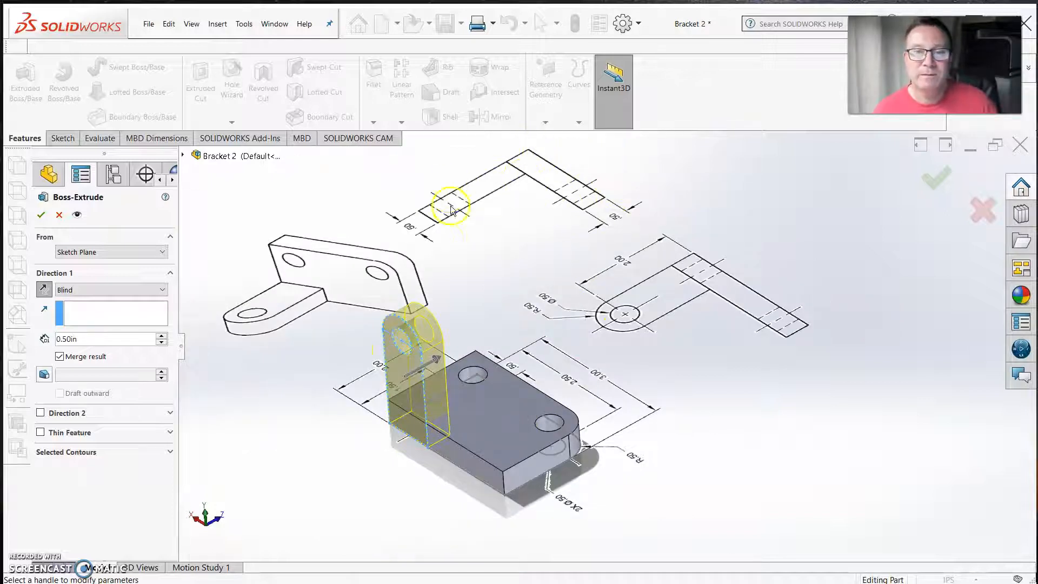
scroll(451, 210, "down", 2)
middle_click_drag(471, 271, 479, 269)
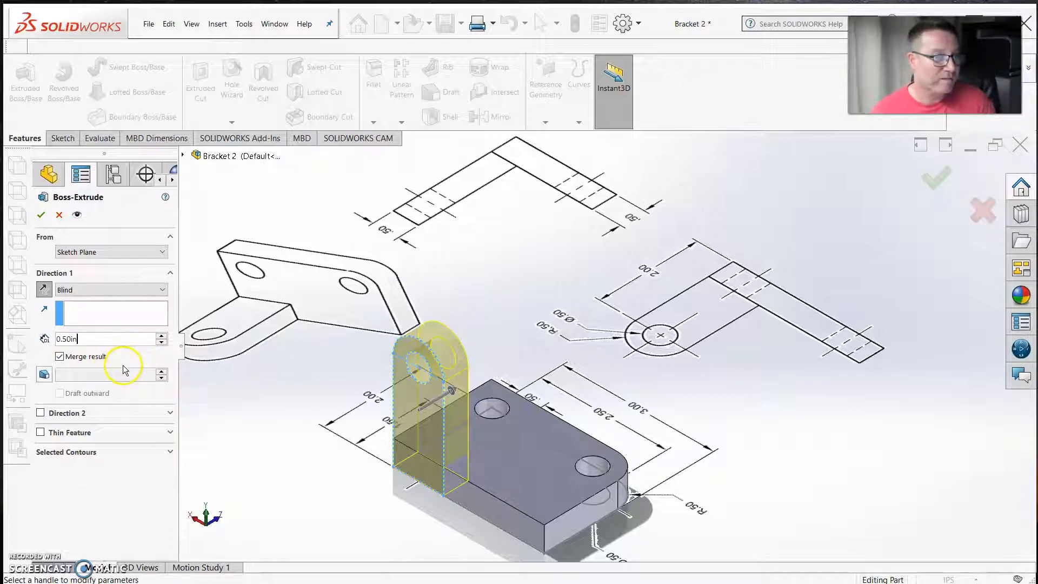
left_click(143, 339)
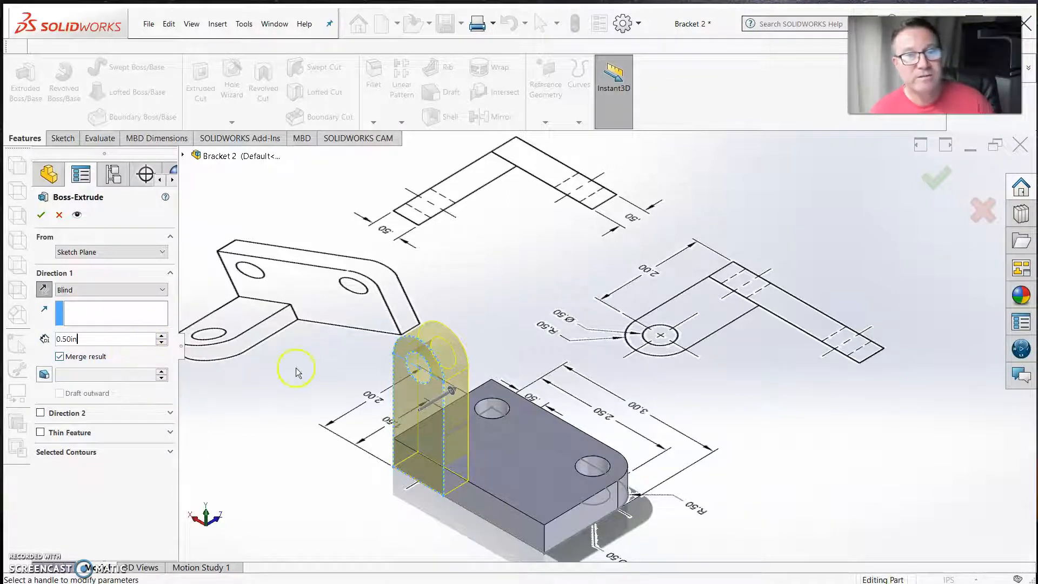
left_click(41, 215)
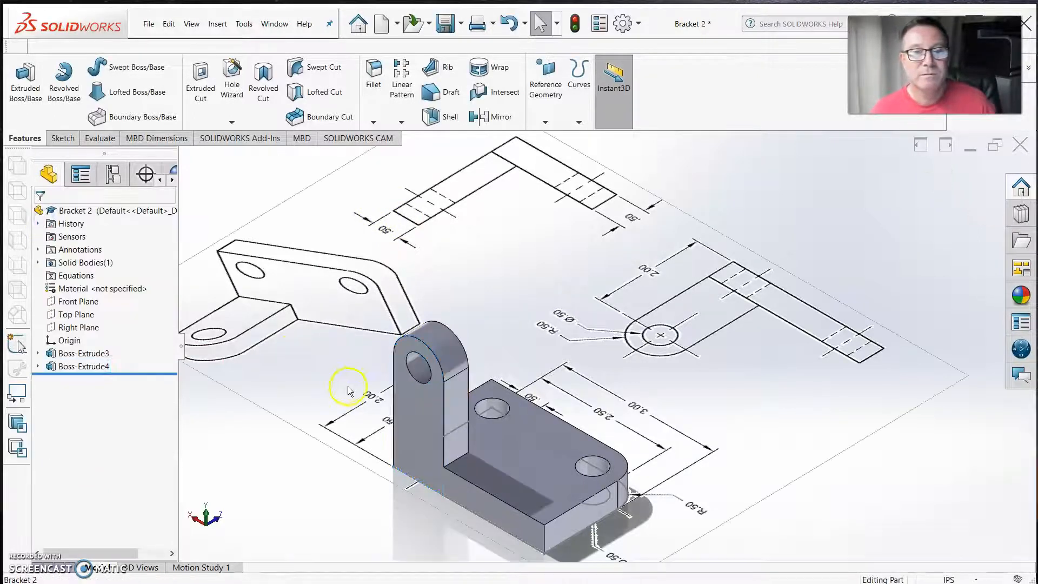
Hide the imported drawing sketch, Sketch1, under the base plate's extrusion so only the solid bracket is displayed
mouse_move(386, 464)
middle_mouse_down()
mouse_move(373, 340)
mouse_move(292, 394)
mouse_move(278, 431)
middle_mouse_up()
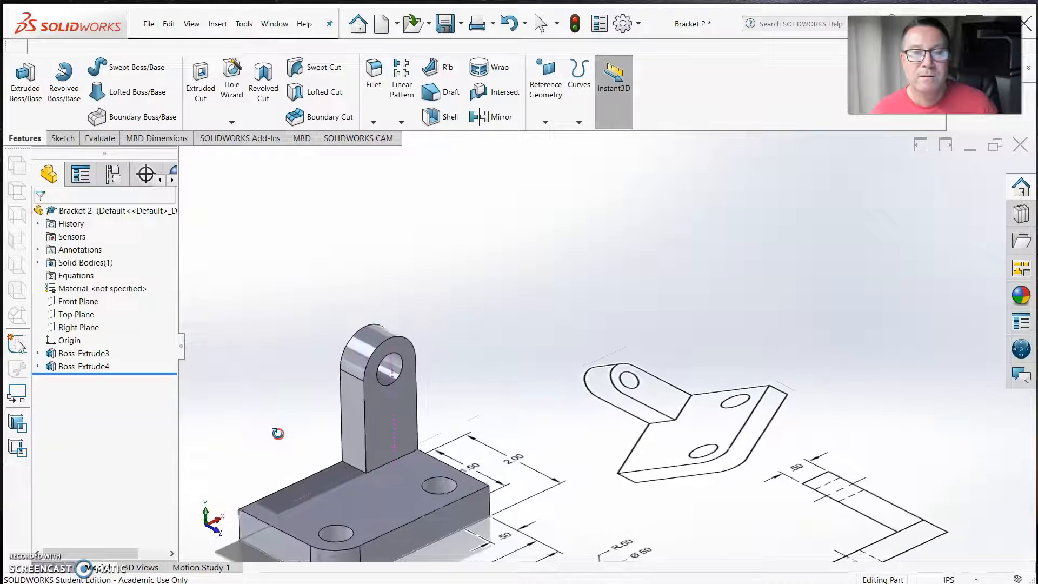
scroll(386, 379, "up", 2)
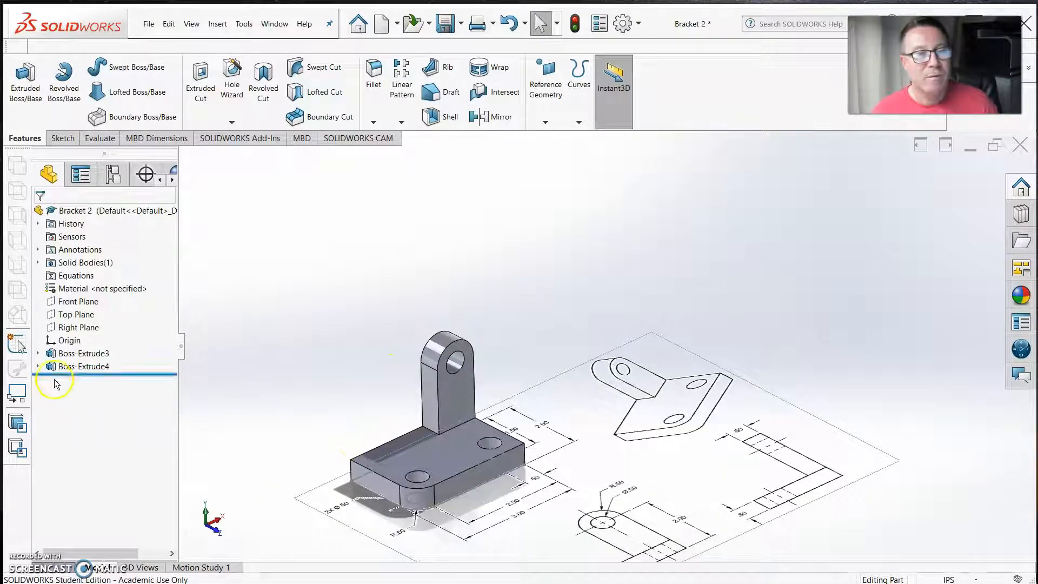
left_click(38, 354)
left_click(73, 368)
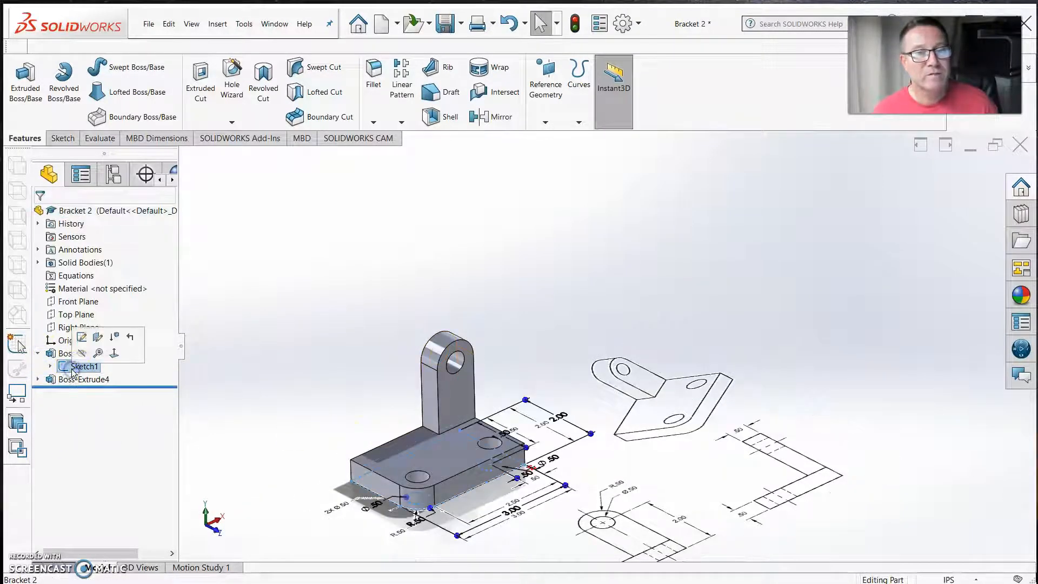
right_click(73, 368)
left_click(80, 353)
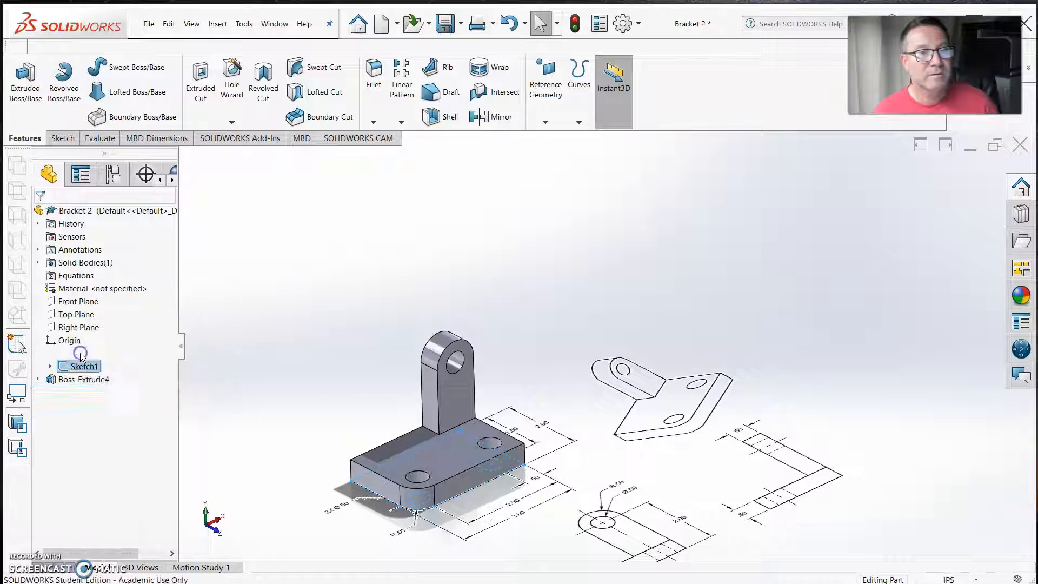
left_click(353, 303)
scroll(358, 430, "up", 2)
scroll(437, 444, "down", 2)
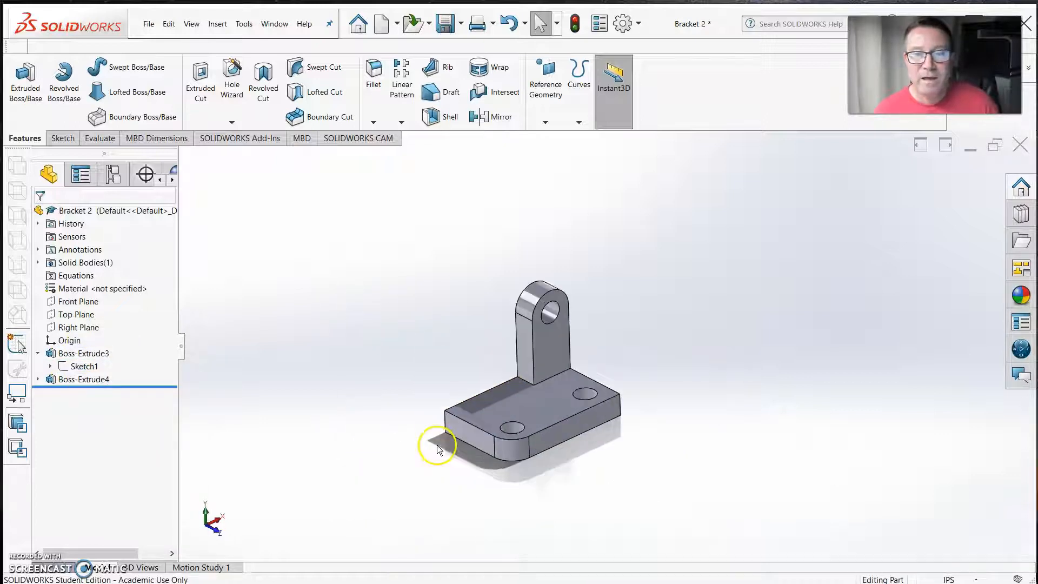
scroll(465, 420, "down", 2)
scroll(602, 413, "down", 2)
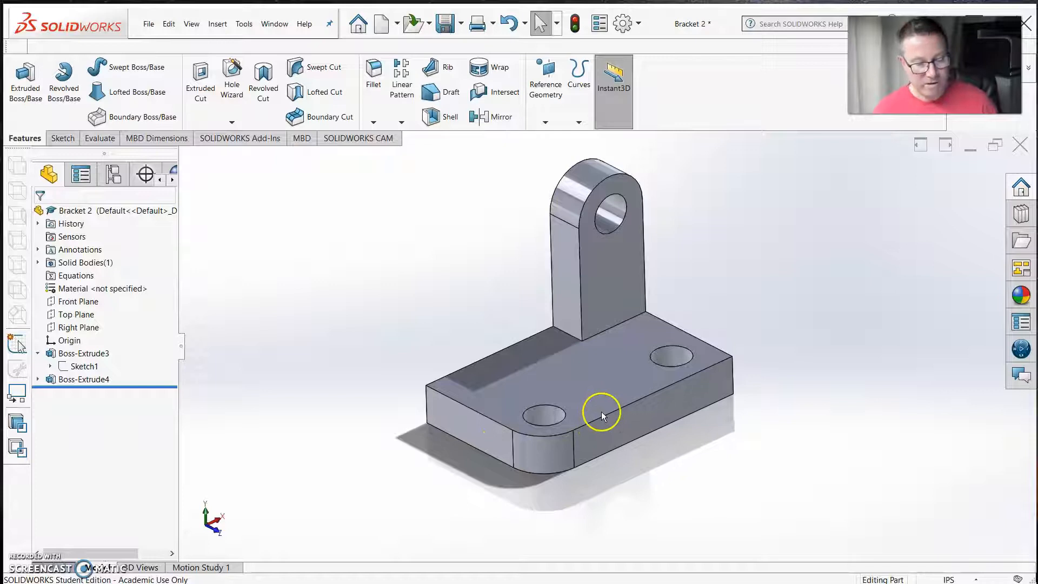
middle_click_drag(600, 412, 601, 416)
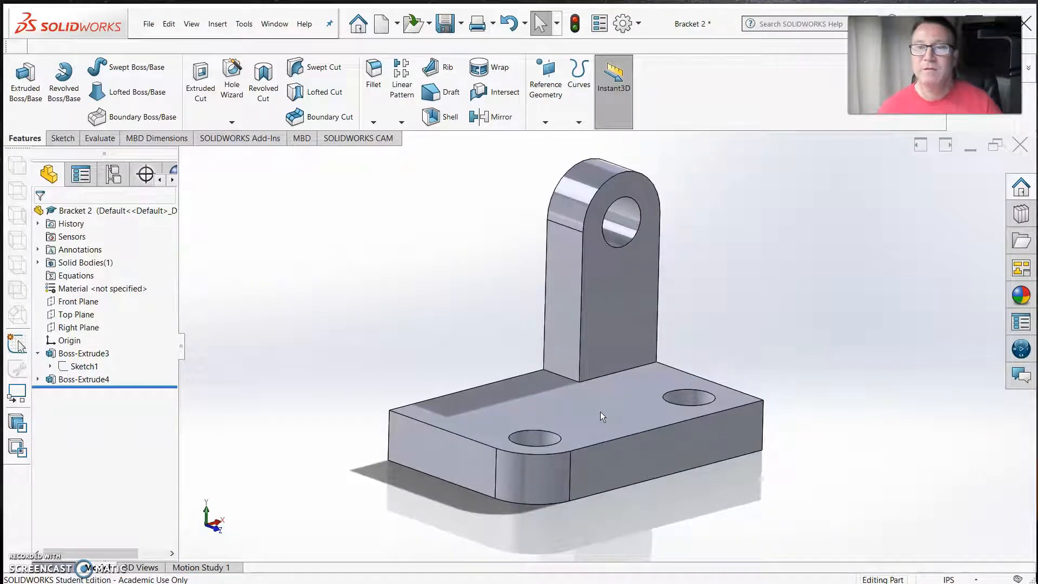